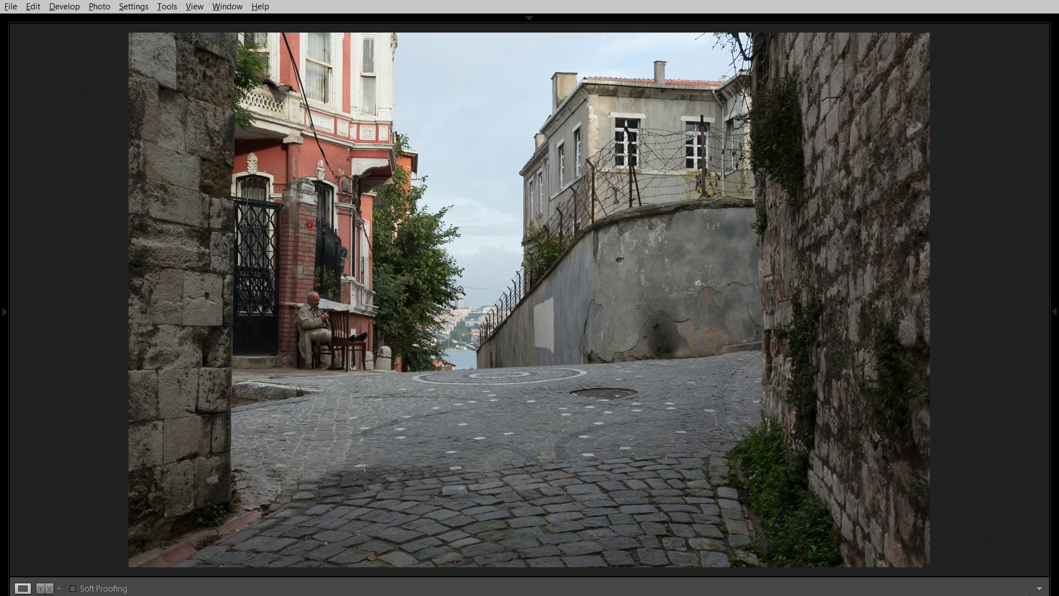
Pin the right-hand Develop panel open so it stops overlapping the photo.
mouse_move(1056, 215)
click(1054, 312)
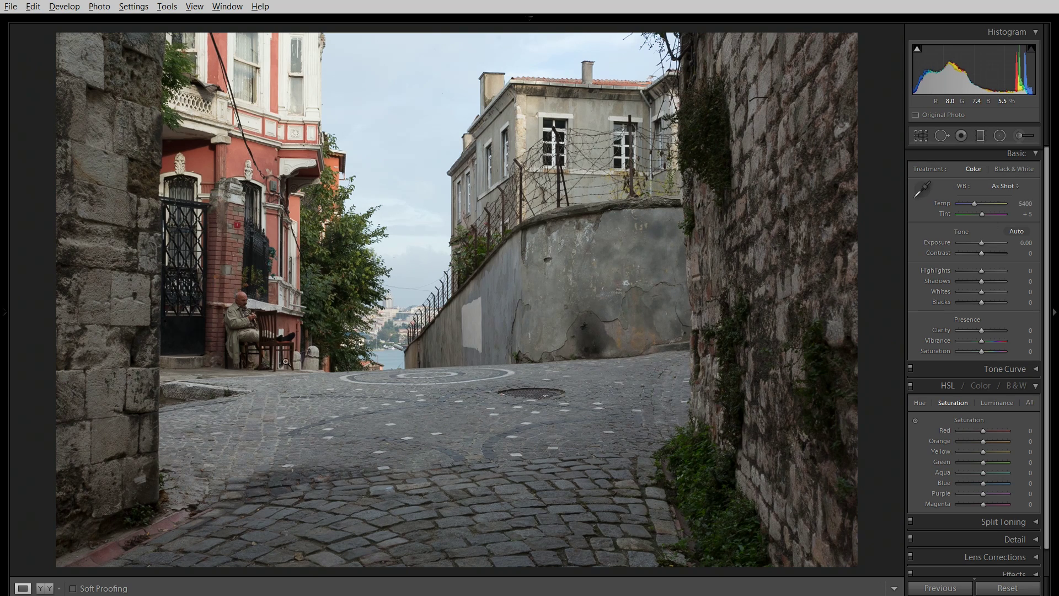
Raise the white balance Temp from 5400 to 5600.
click(1021, 203)
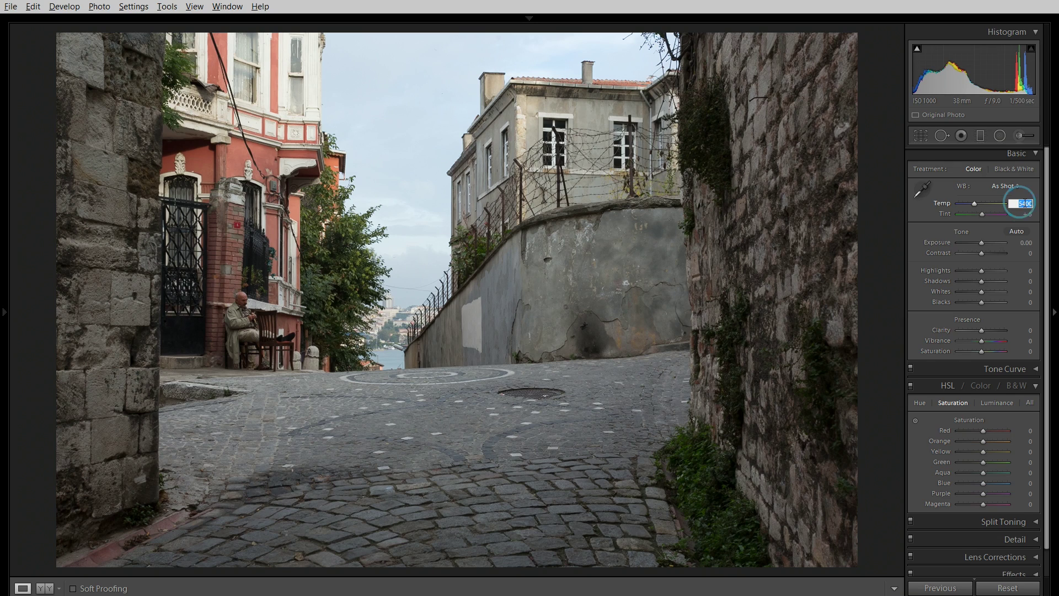
text(5600)
key(Return)
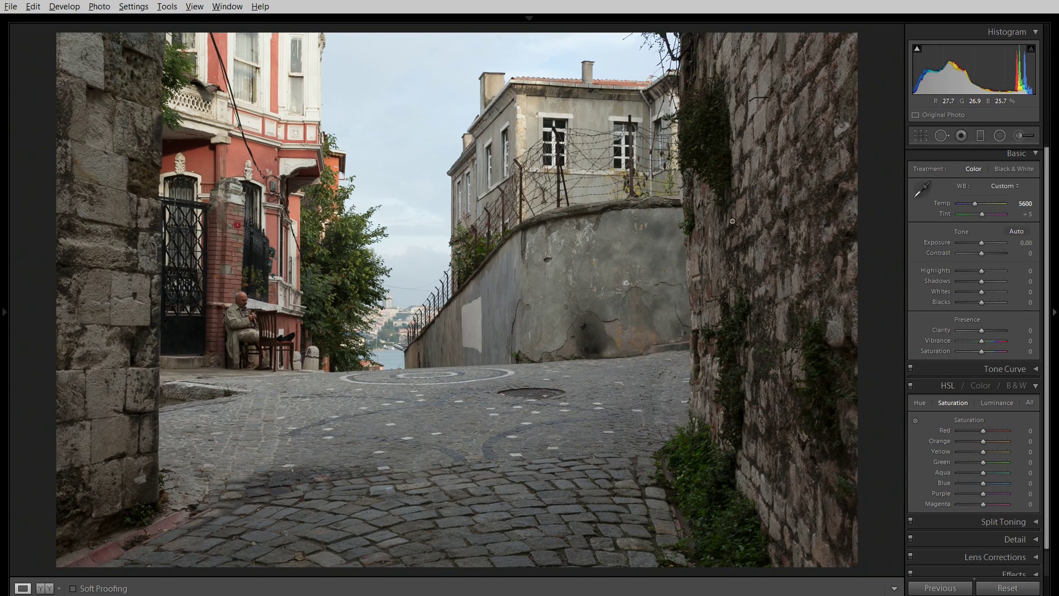
click(1019, 136)
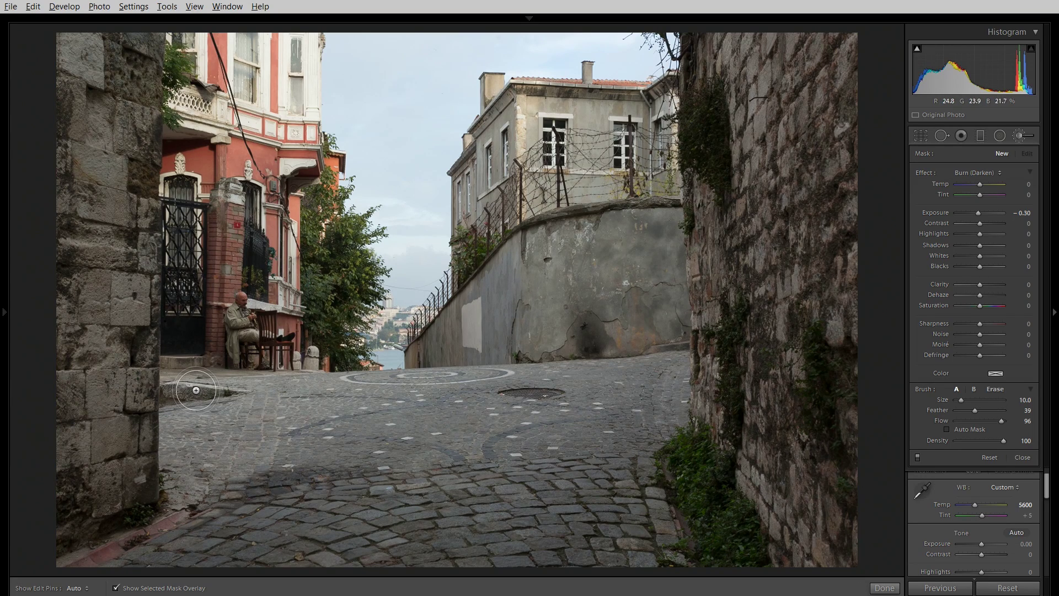
Paint the Burn darkening across the far part of the road and down its right side.
key(h)
mouse_move(182, 393)
mouse_down()
mouse_move(658, 387)
mouse_move(670, 384)
mouse_move(671, 364)
mouse_move(627, 387)
mouse_up()
click(659, 413)
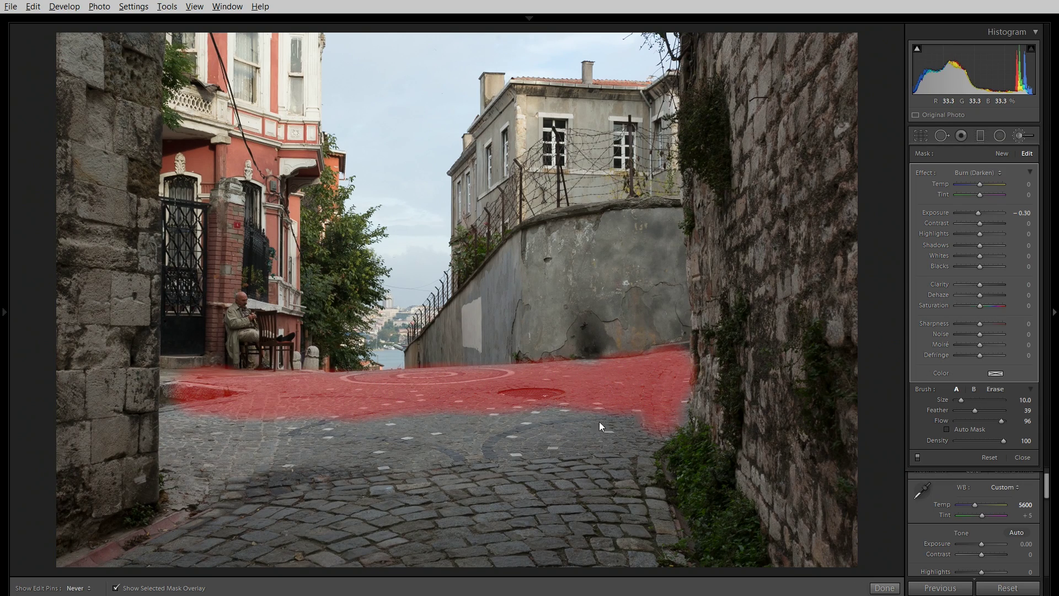
key(h)
shift+click(168, 420)
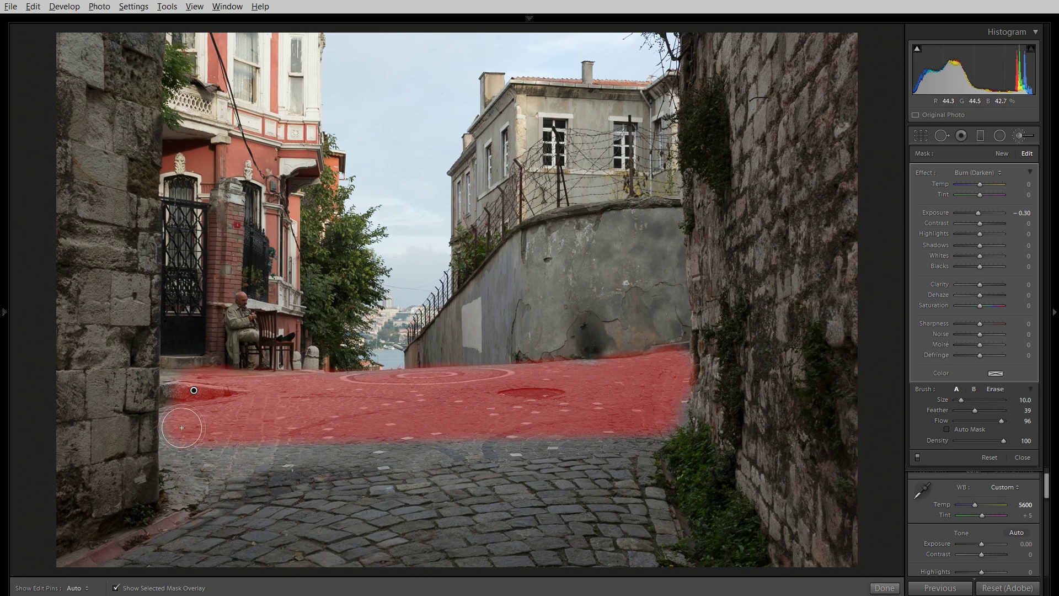
click(179, 455)
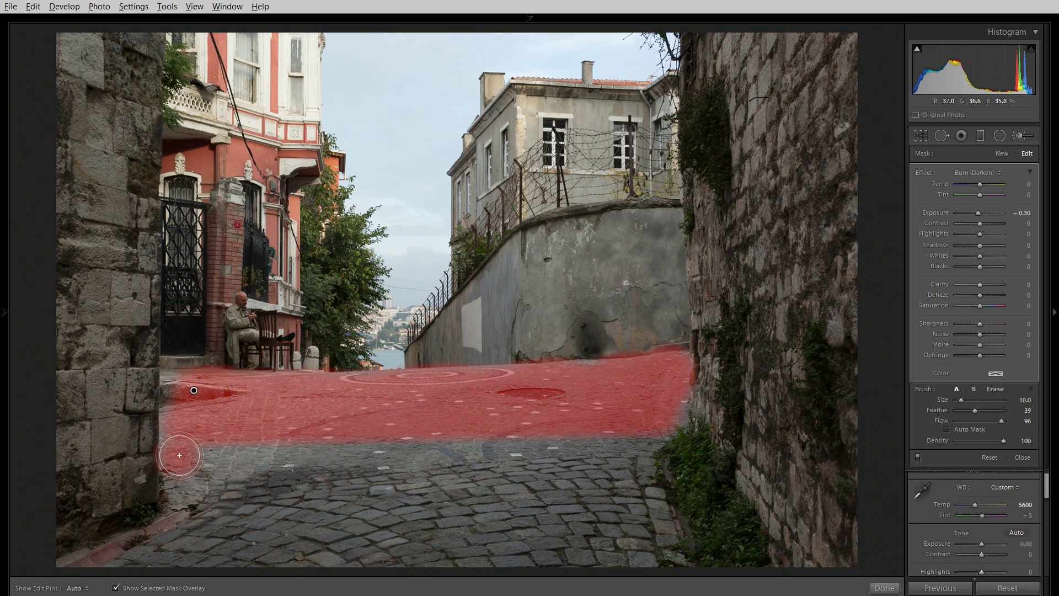
key(h)
shift+click(647, 453)
drag(645, 451, 649, 502)
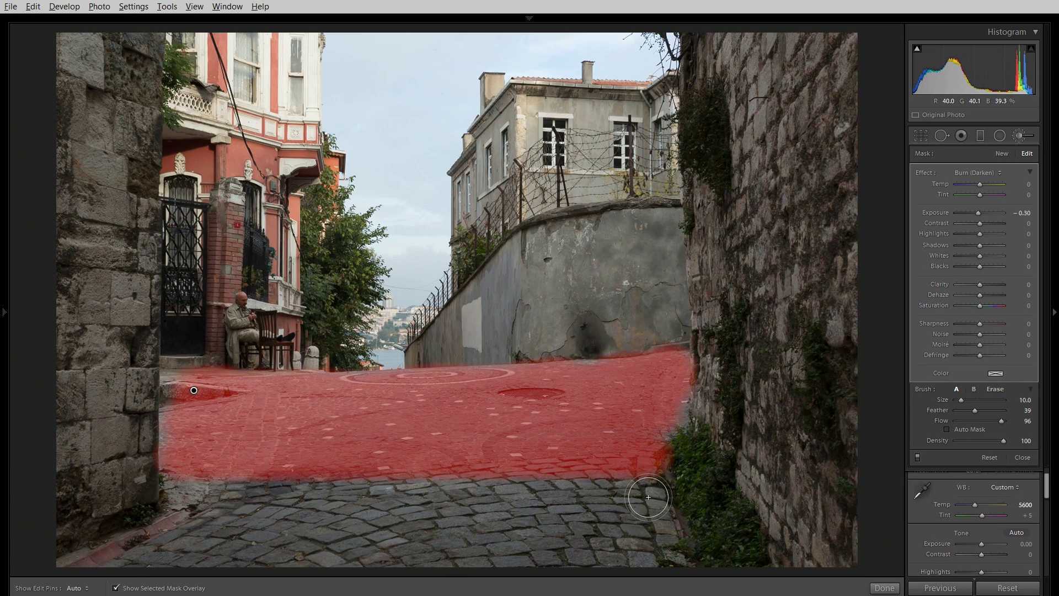
key(h)
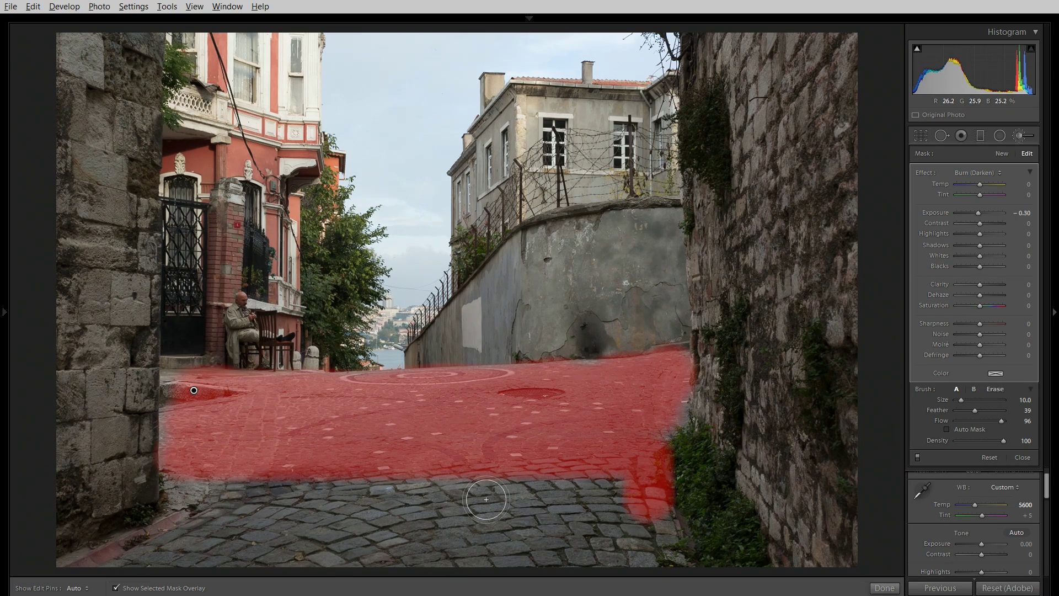
Extend the darkening over the road's bottom band, lower-left corner and left edge.
shift+click(188, 496)
mouse_move(182, 499)
mouse_down()
mouse_move(165, 538)
mouse_move(147, 508)
mouse_move(171, 547)
mouse_up()
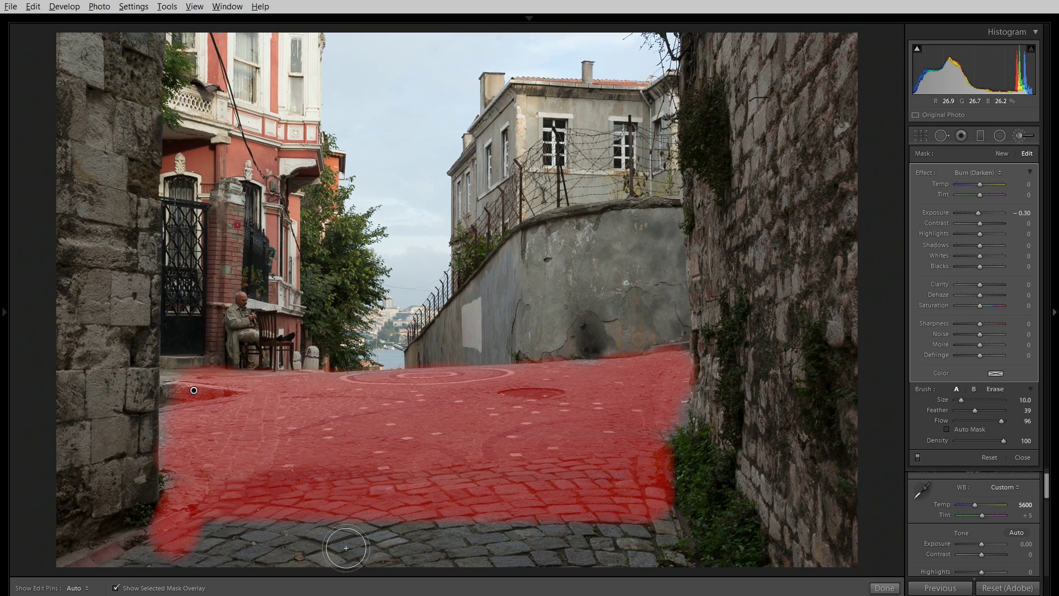
key(h)
shift+click(659, 534)
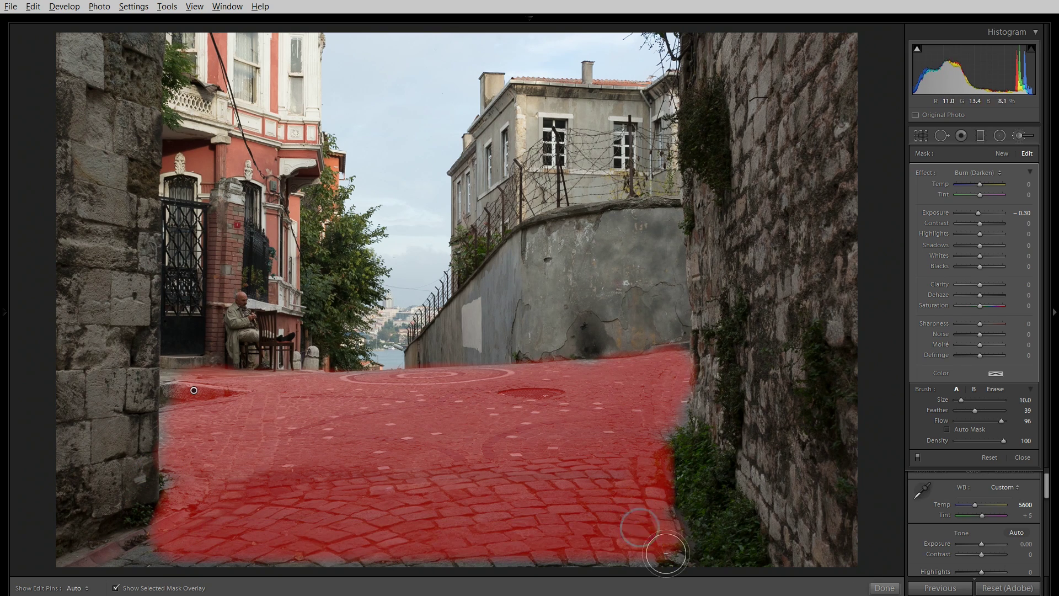
key(h)
drag(173, 548, 135, 560)
scroll(173, 438, down, 6)
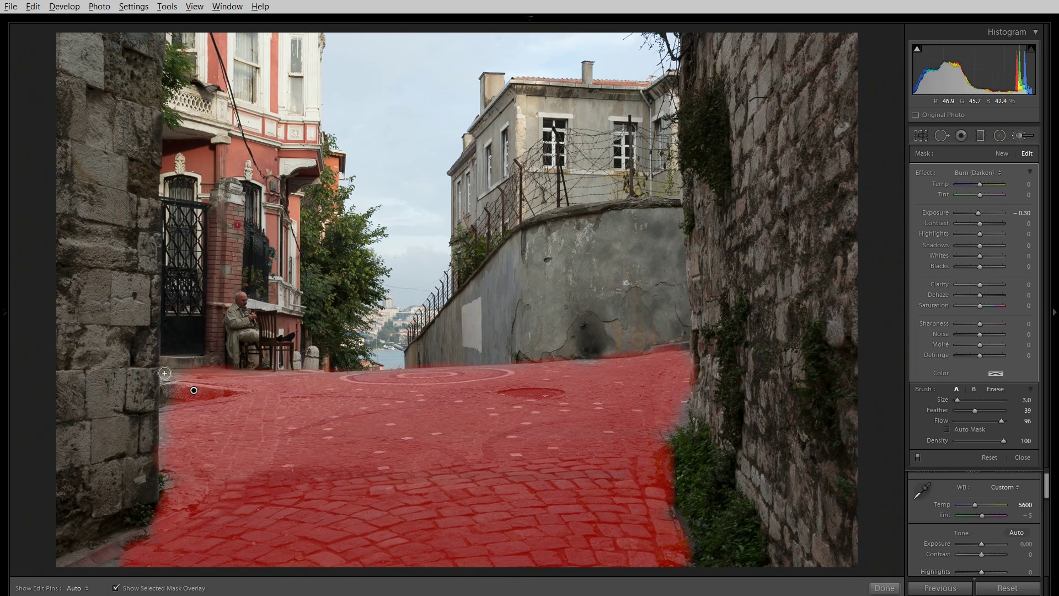
mouse_move(164, 373)
mouse_down()
mouse_move(156, 366)
mouse_move(165, 458)
mouse_up()
key(h)
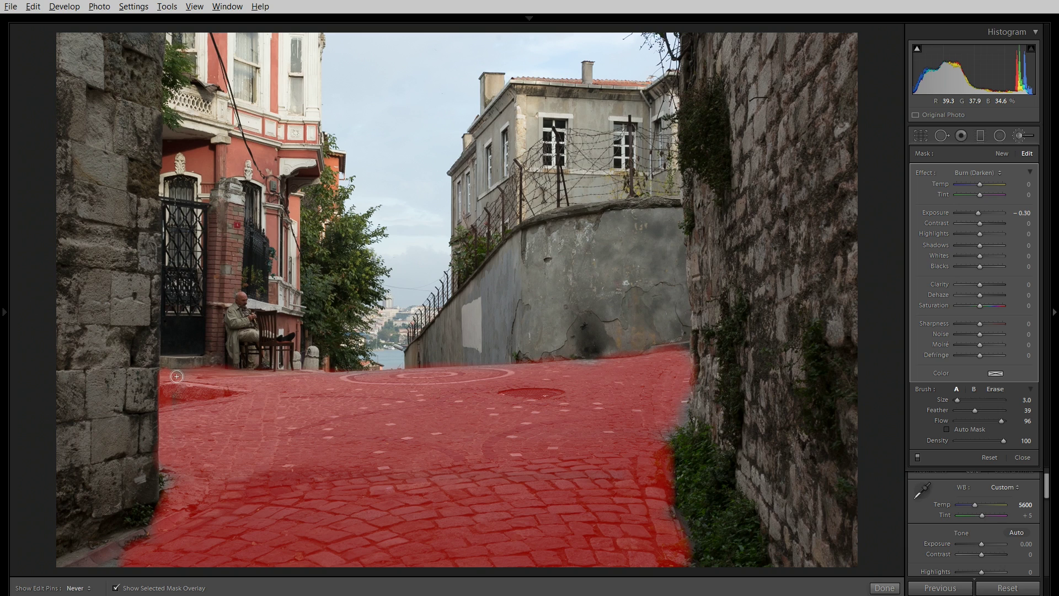
key(h)
key(h)
key(h)
Switch the brush to Erase and lower its Feather to 17.
click(995, 389)
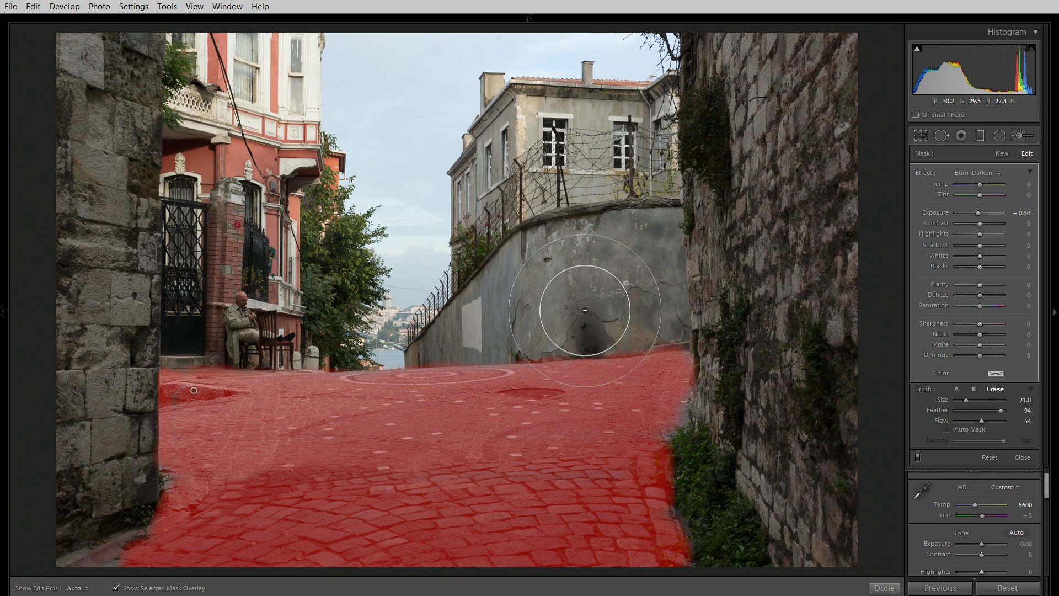
scroll(629, 312, down, 5)
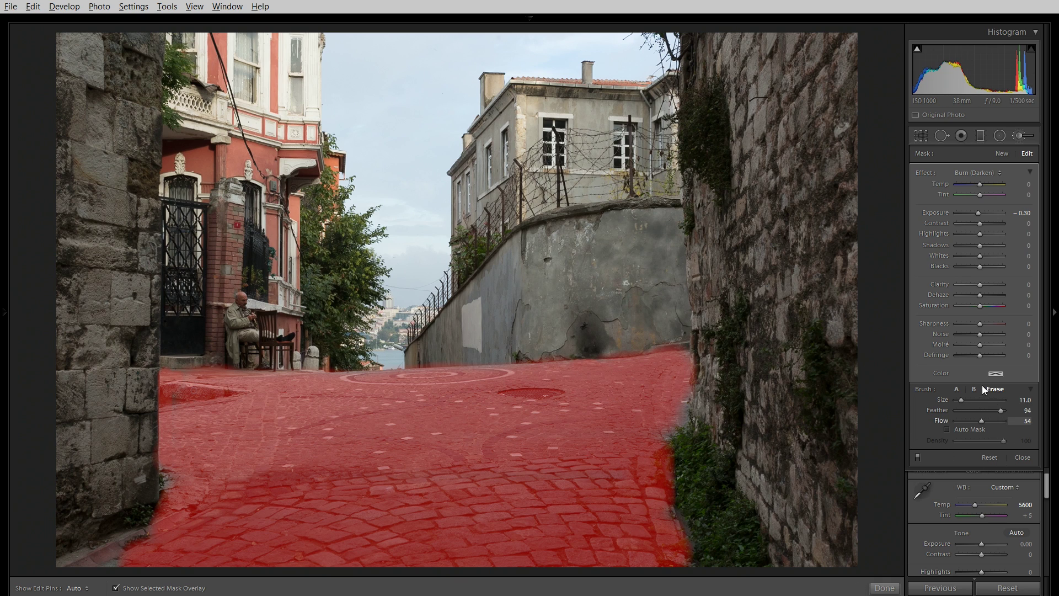
click(972, 411)
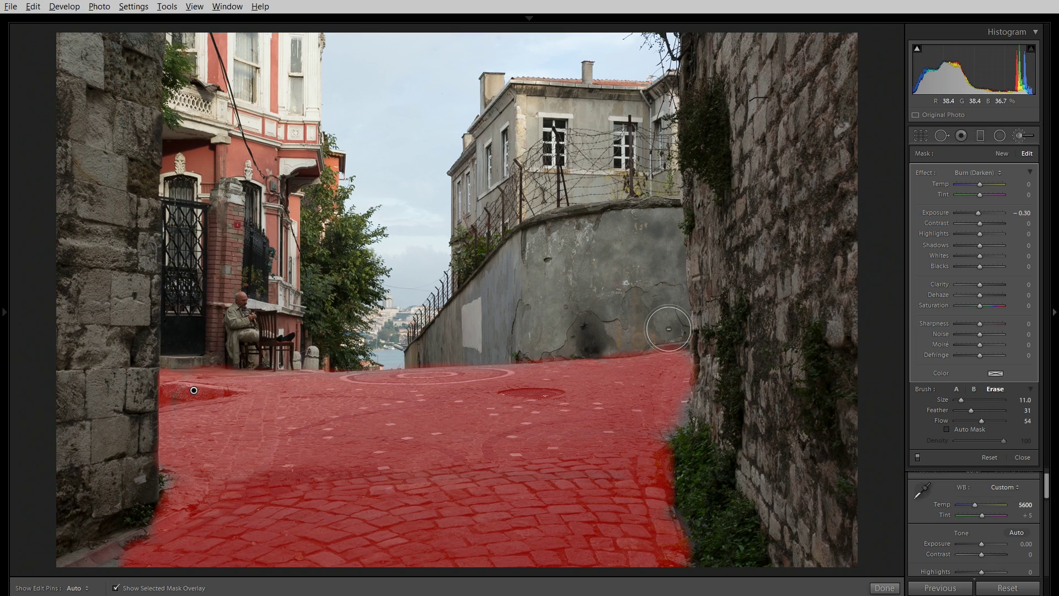
key(shift)
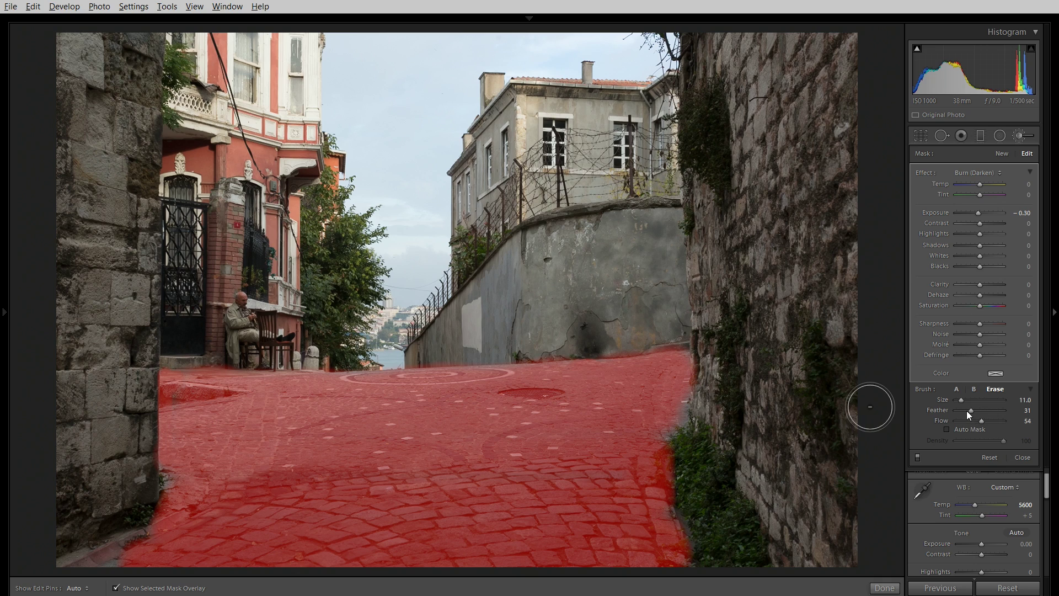
drag(966, 410, 964, 410)
scroll(685, 341, down, 5)
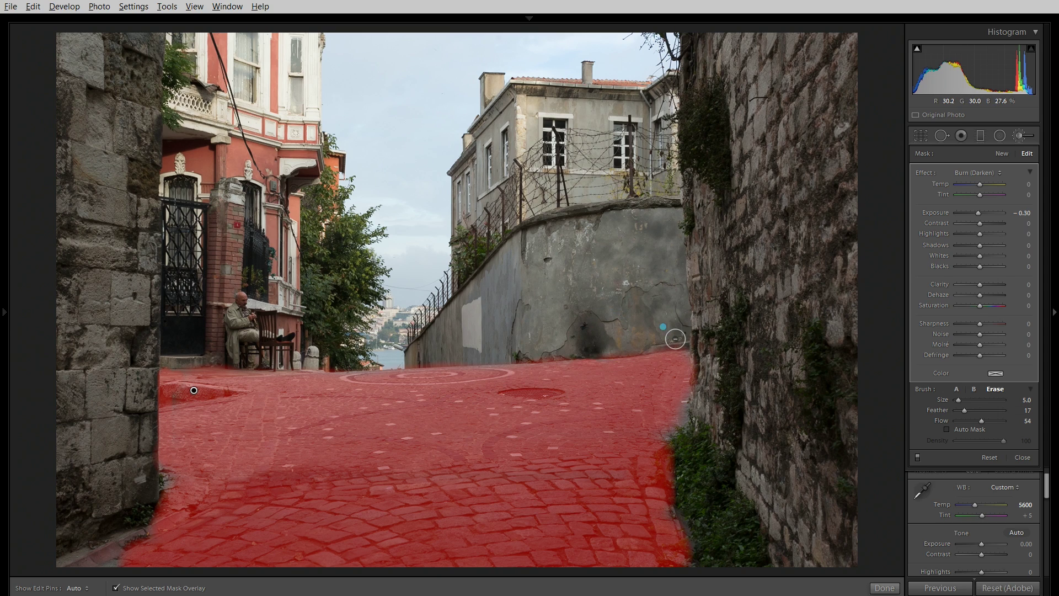
Zoom in, raise eraser Flow to 100, and erase the darkening along the wall base and curb.
key(z)
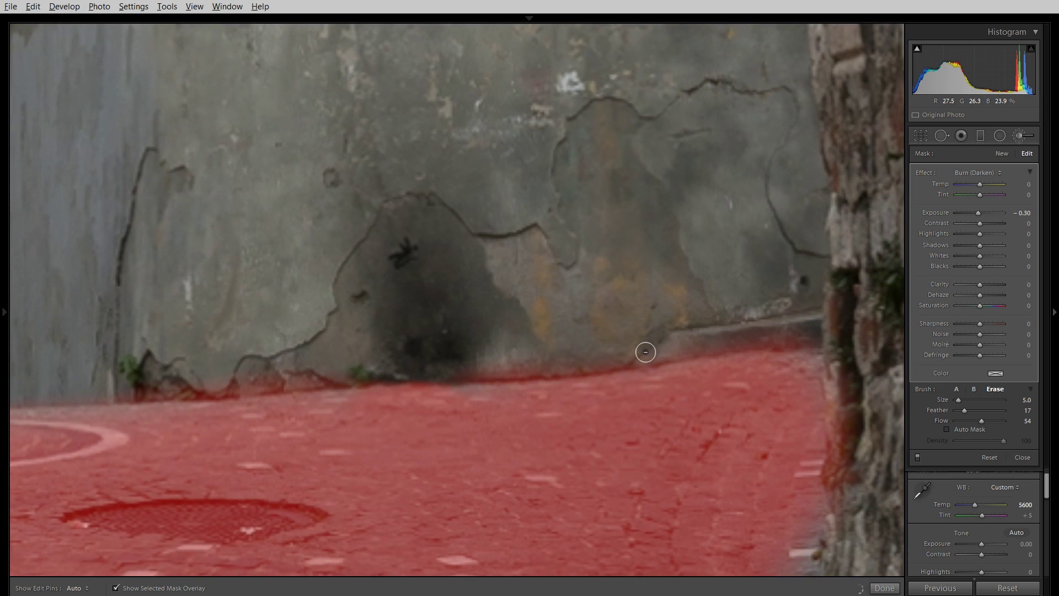
scroll(342, 362, up, 4)
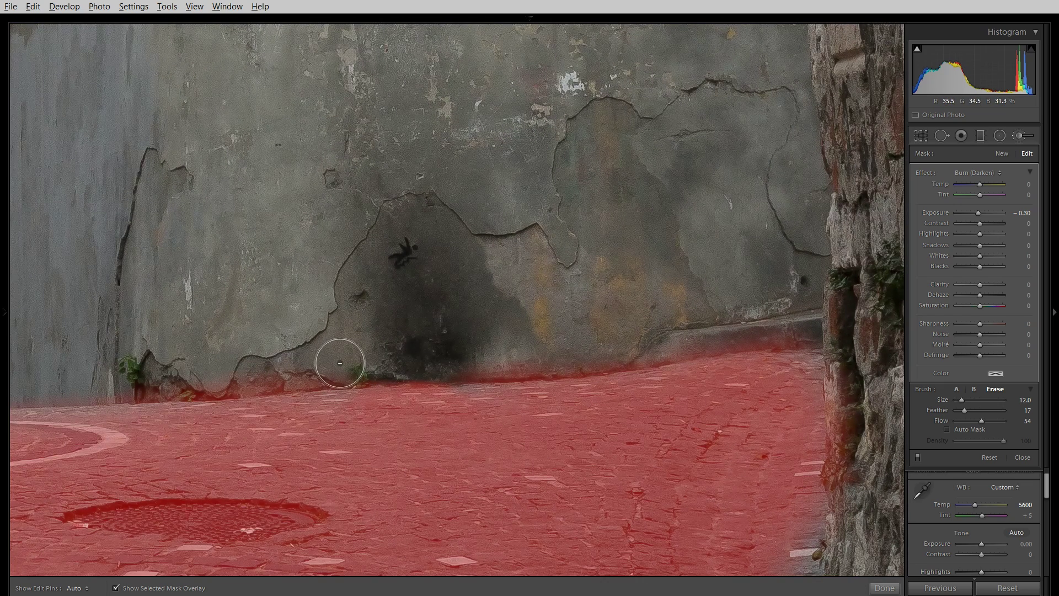
key(h)
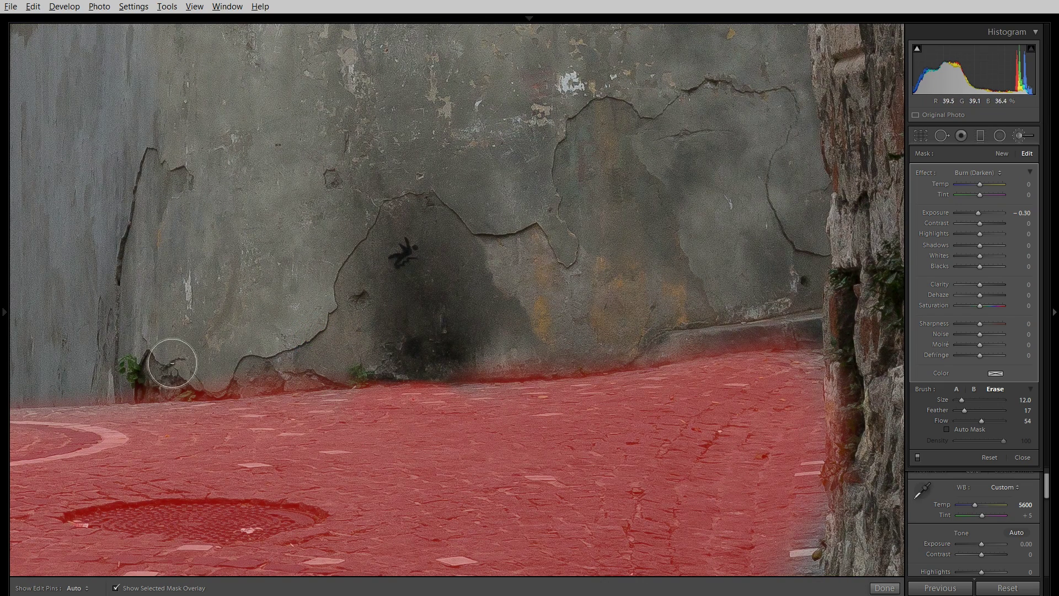
key(shift)
click(160, 380)
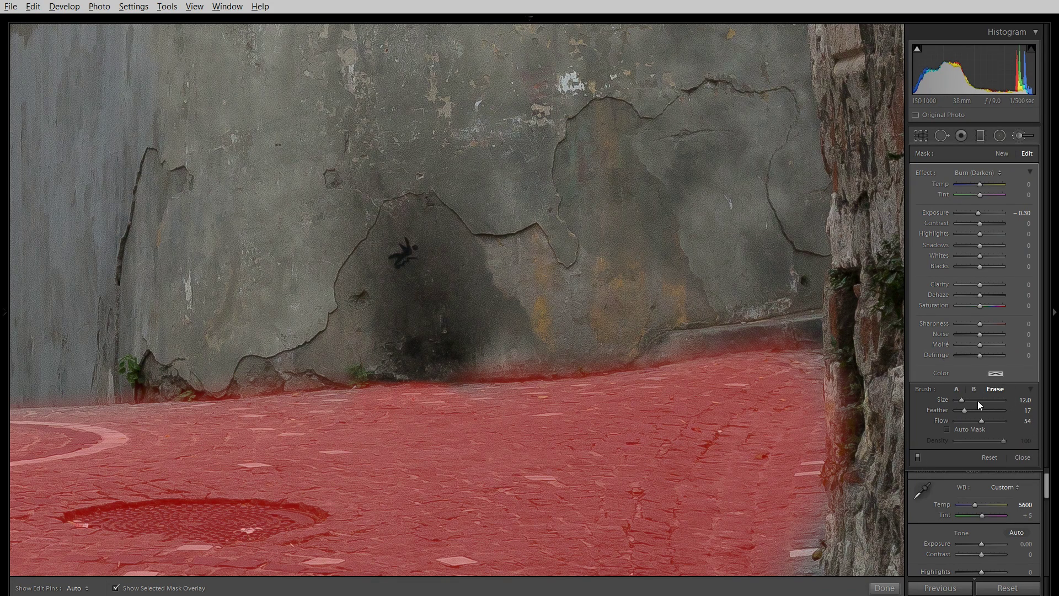
drag(989, 421, 1008, 417)
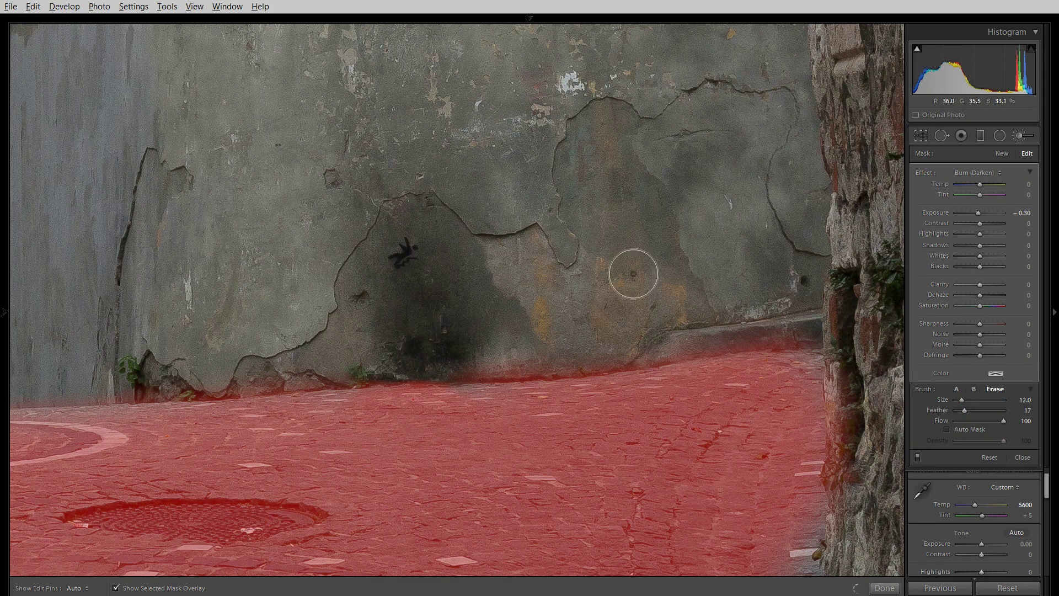
shift+click(662, 338)
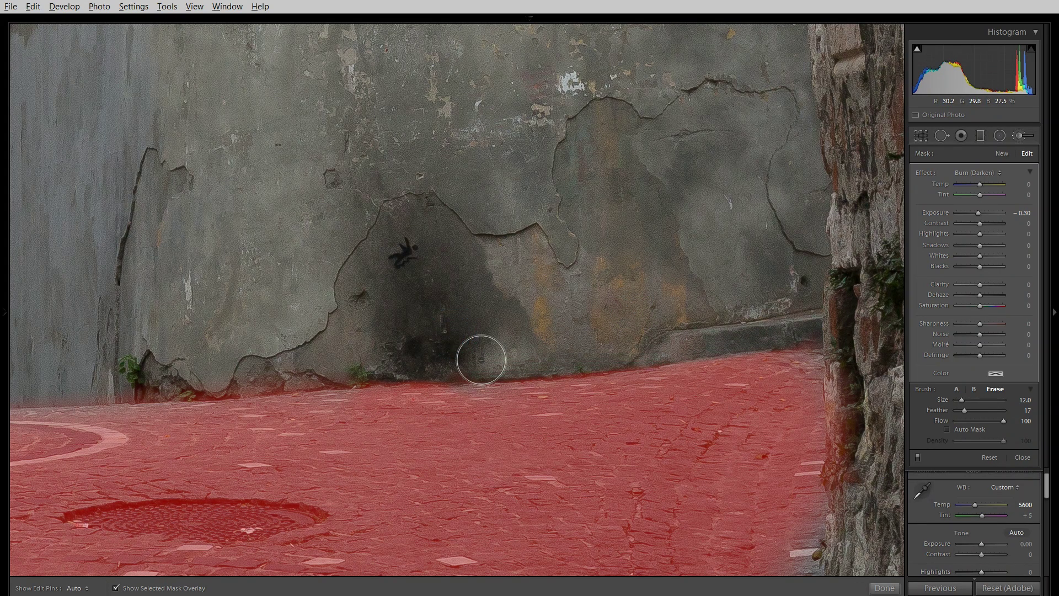
key(h)
key(h)
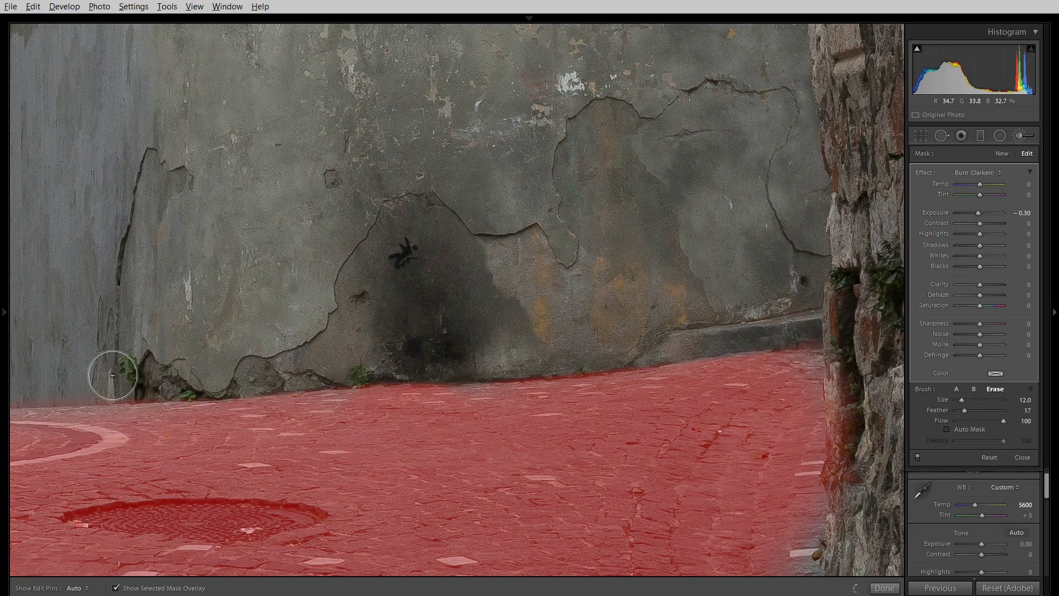
click(241, 422)
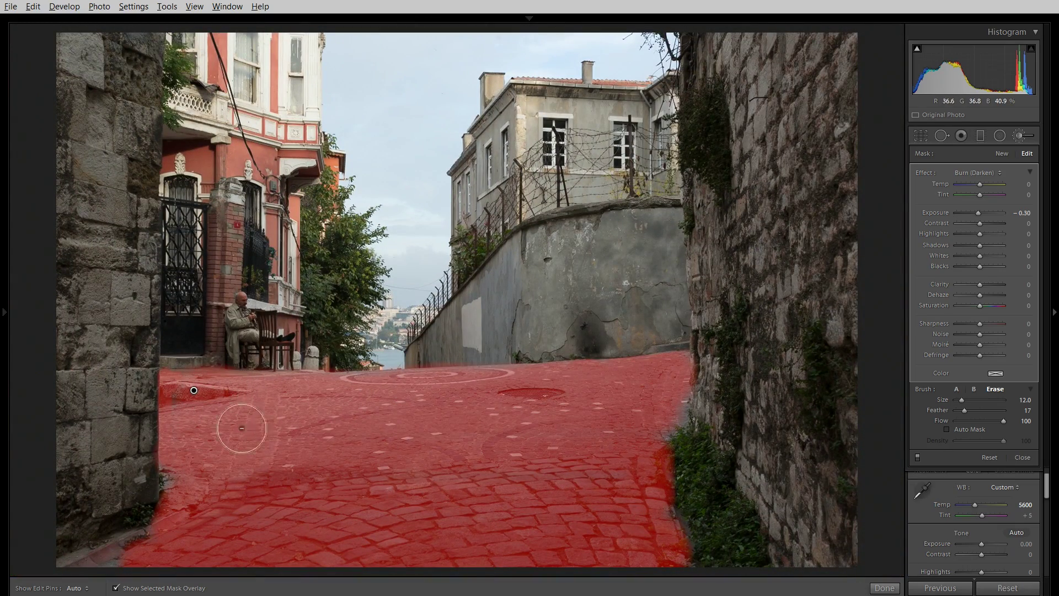
Switch back to painting, hide the mask overlay and set the mask's Clarity to 79.
click(956, 390)
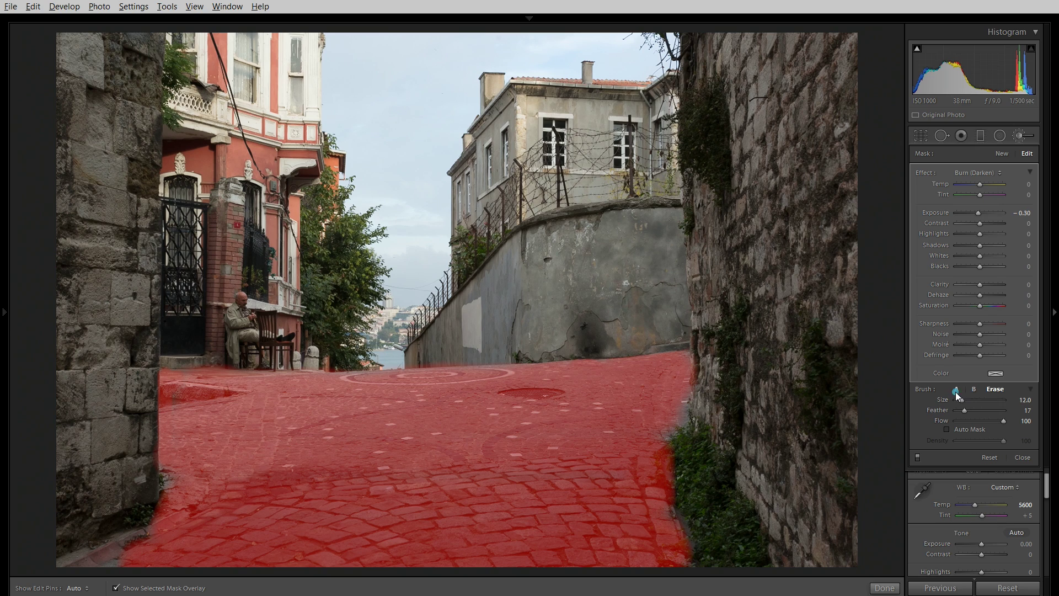
key(h)
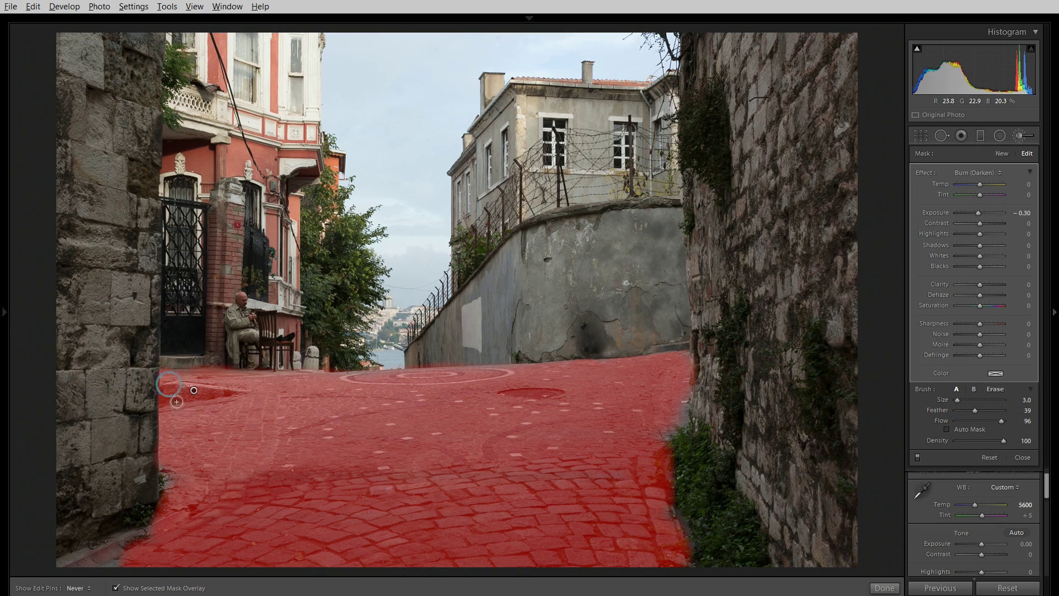
key(h)
key(o)
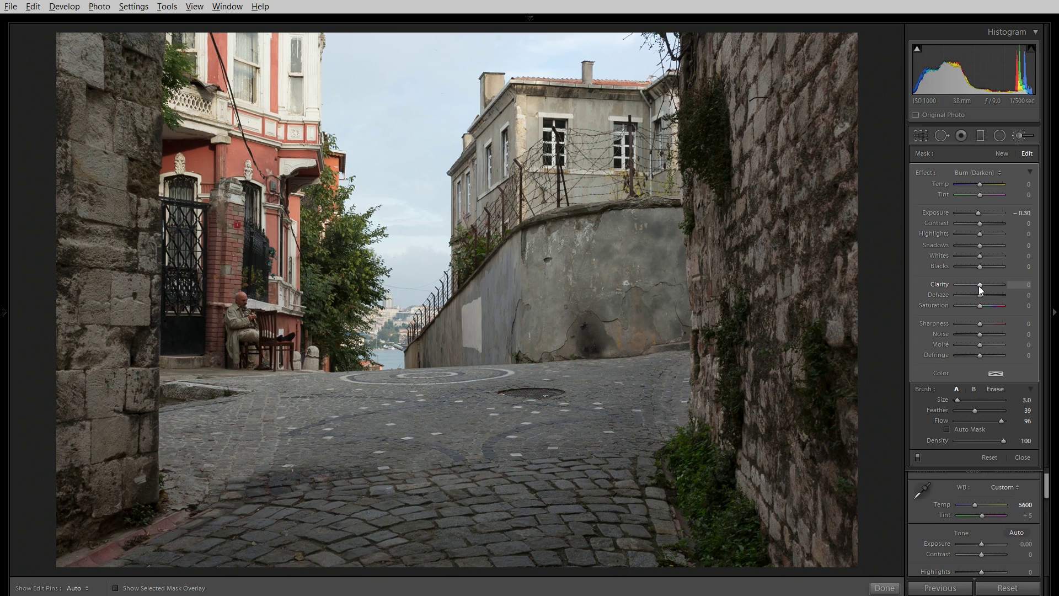
drag(979, 285, 997, 276)
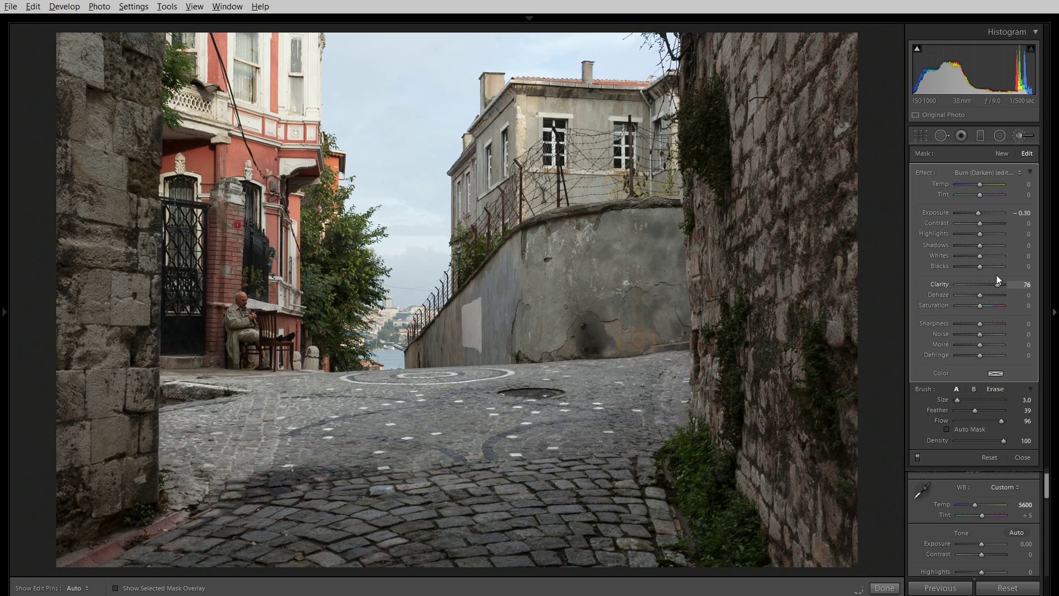
Tint the cobblestone adjustment a muted gold (H 46, S 46) and close the brush.
click(995, 375)
click(794, 392)
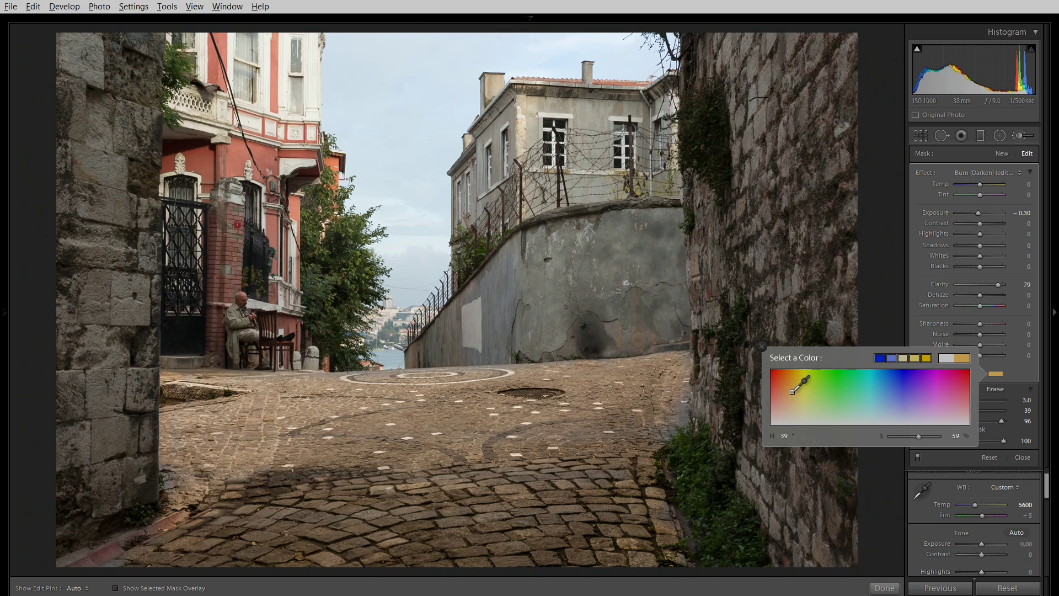
drag(792, 390, 794, 398)
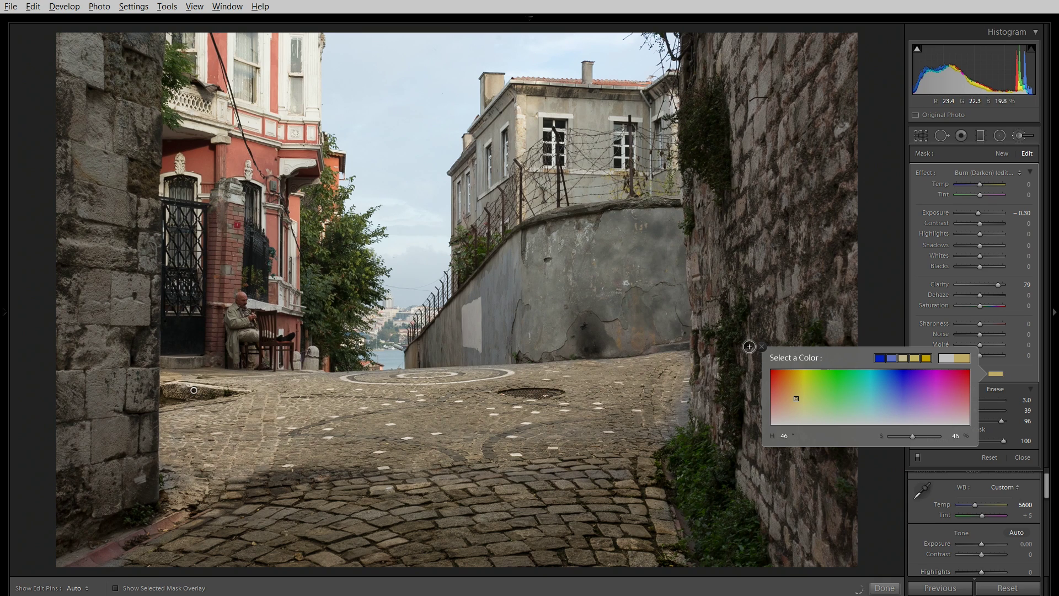
click(760, 348)
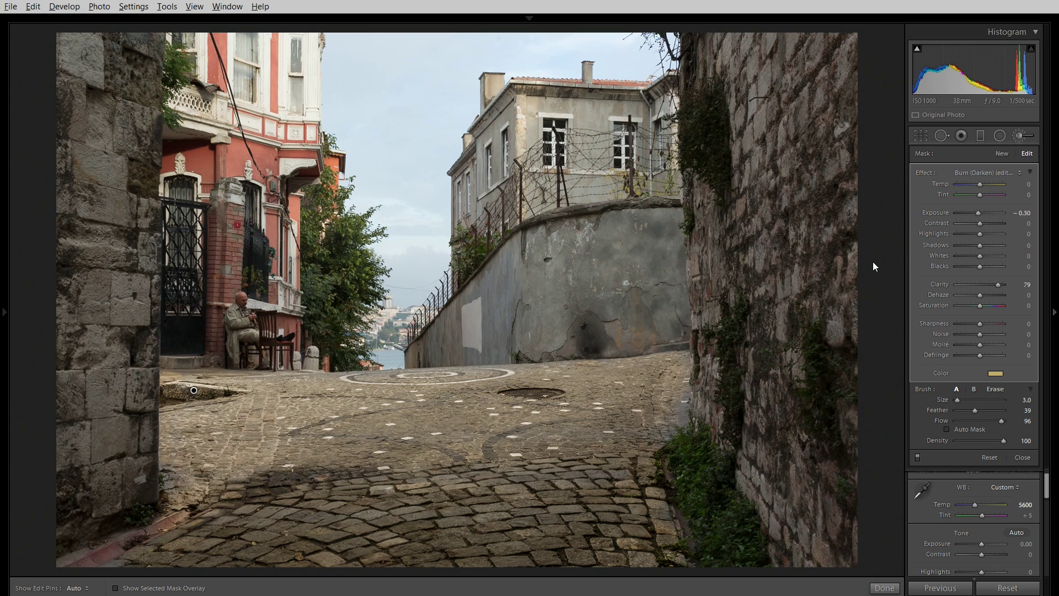
key(k)
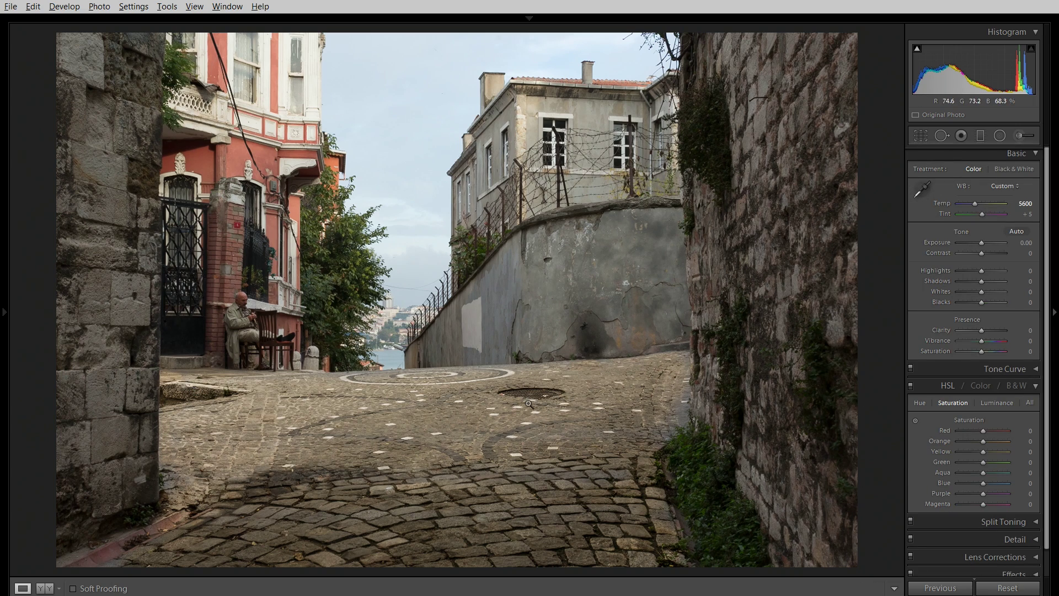
Reselect the cobblestone pin and paint its mask into the bottom-left curb corner.
key(k)
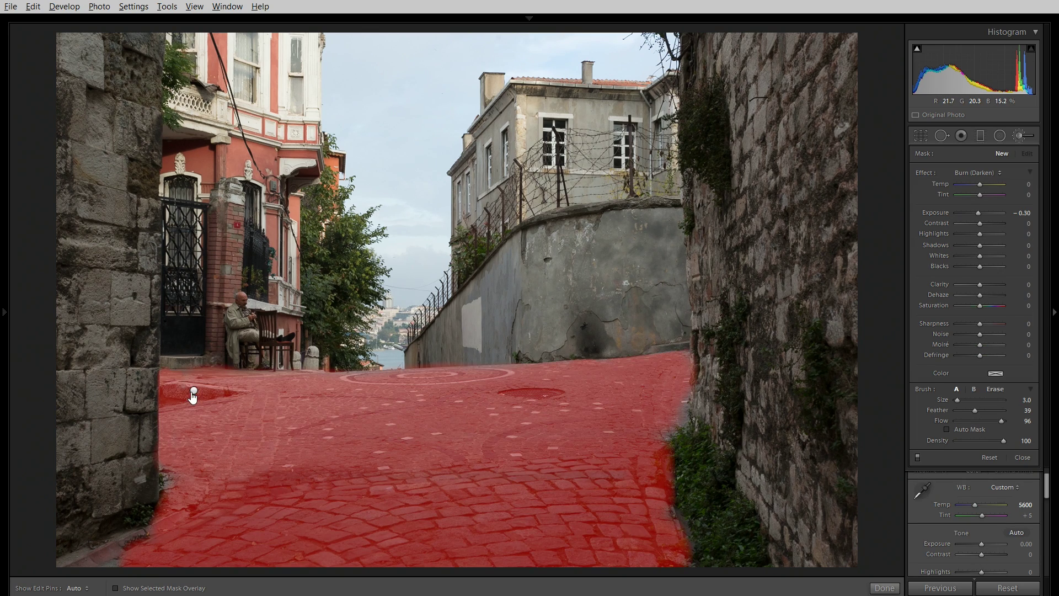
click(193, 392)
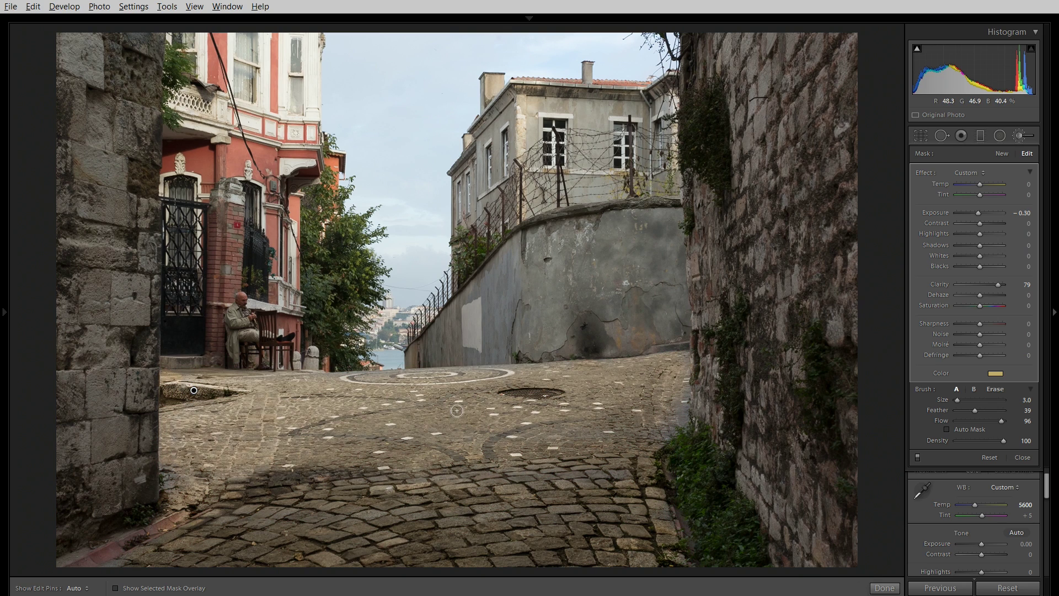
key(o)
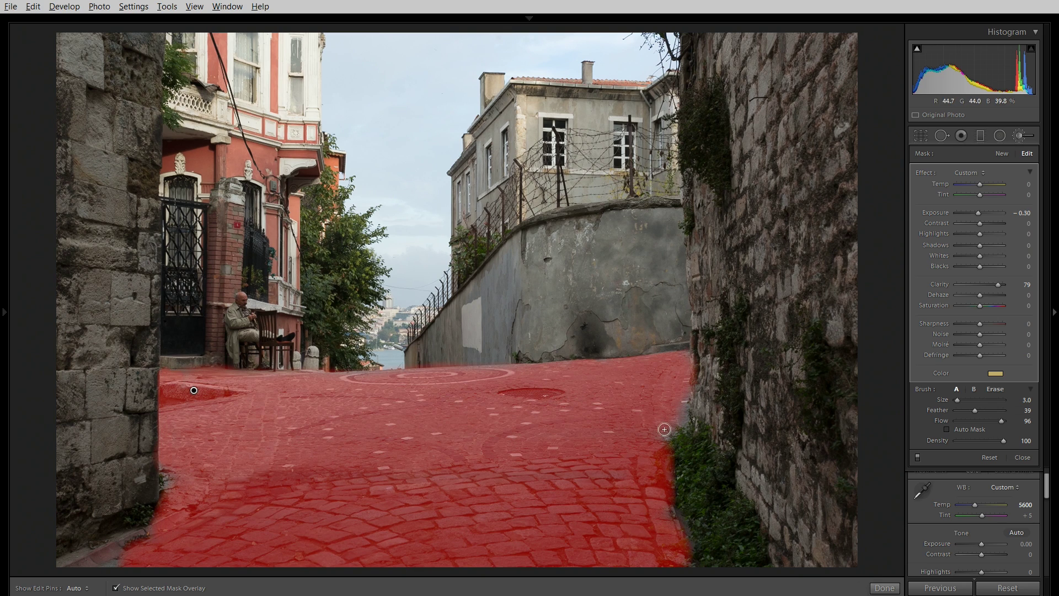
key(h)
key(h)
click(61, 563)
shift+click(144, 527)
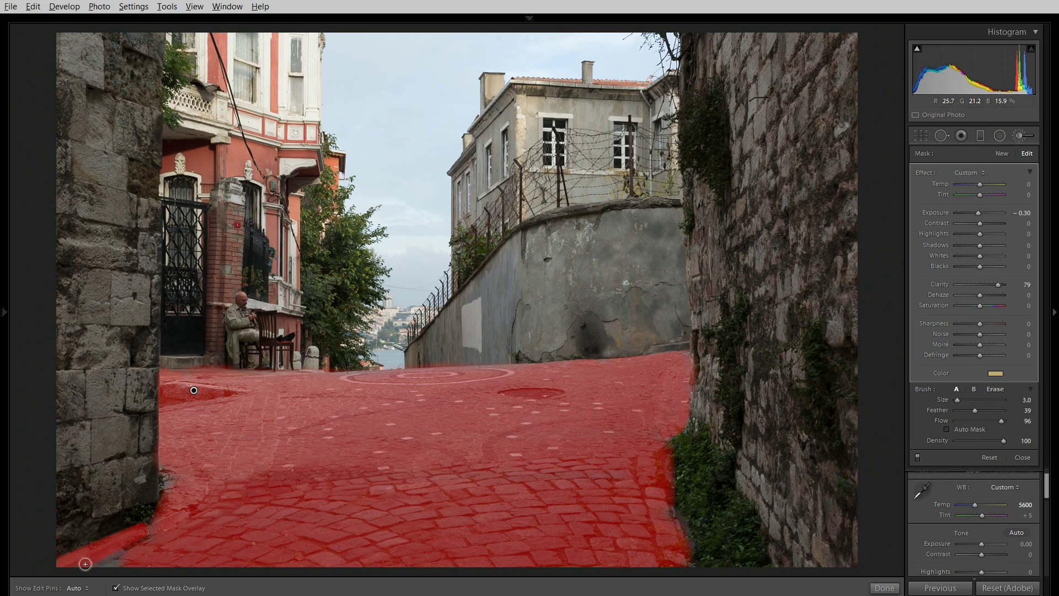
click(111, 563)
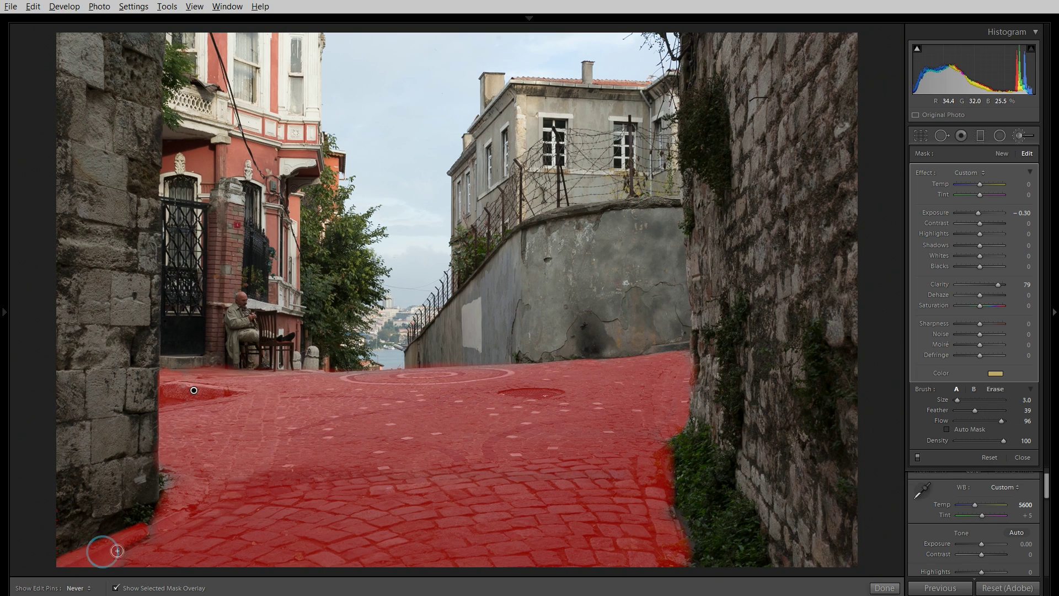
key(h)
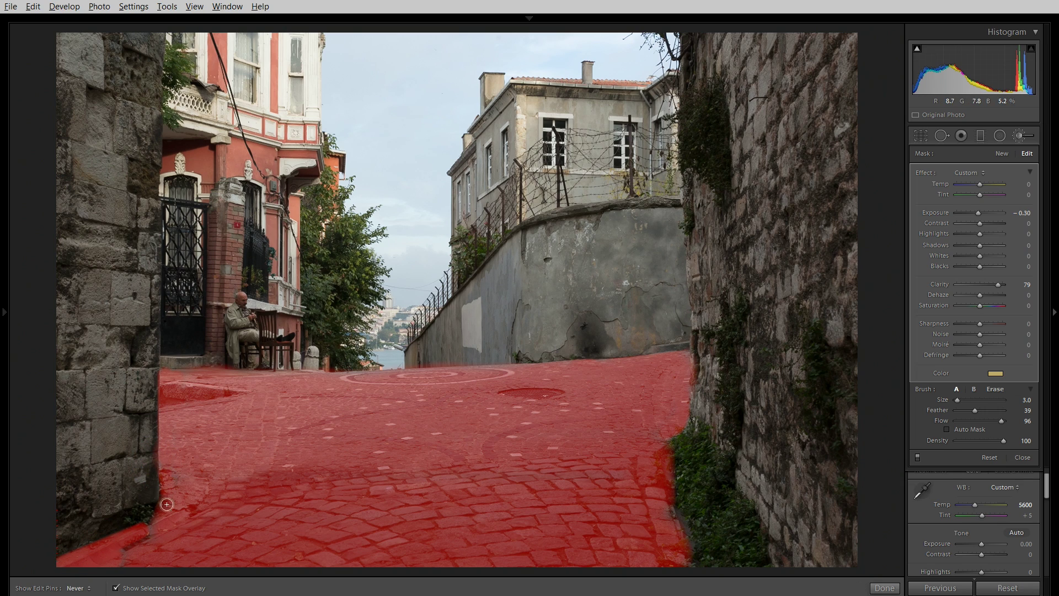
key(h)
key(o)
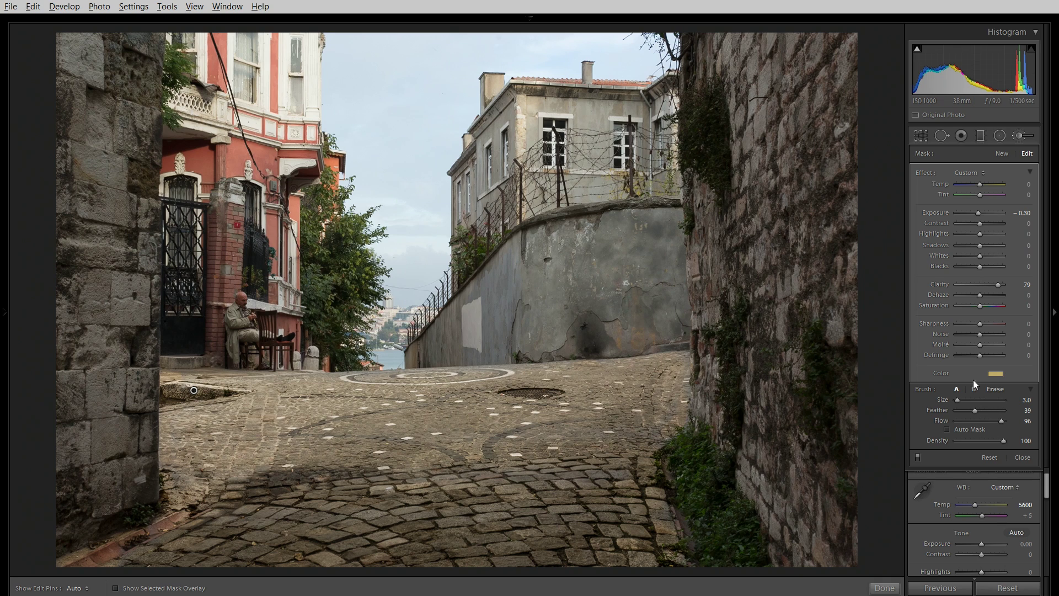
Set the cobblestone adjustment to Contrast 62, Shadows 43 and Clarity 83.
mouse_move(975, 293)
mouse_down()
mouse_move(955, 292)
mouse_move(990, 289)
mouse_up()
drag(1001, 285, 1003, 284)
drag(981, 225, 993, 219)
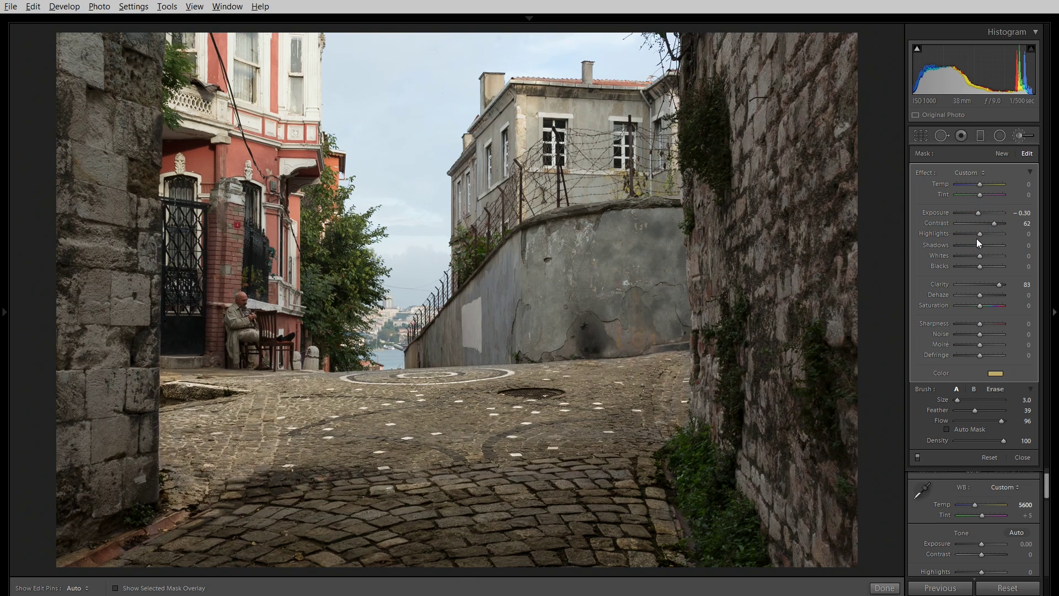
mouse_move(980, 246)
mouse_down()
mouse_move(994, 236)
mouse_move(989, 244)
mouse_up()
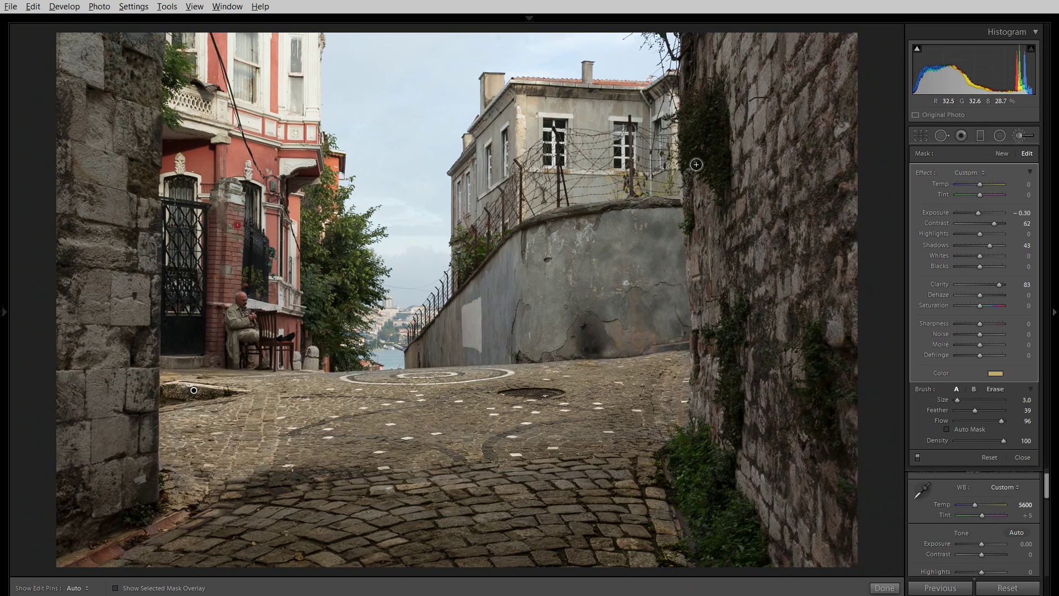
click(982, 135)
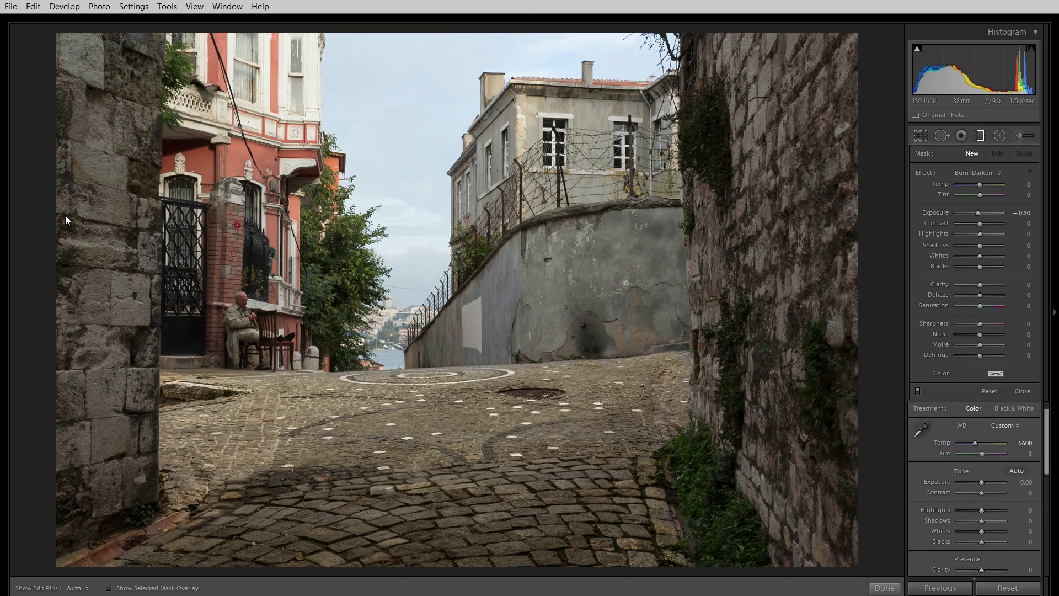
mouse_move(34, 282)
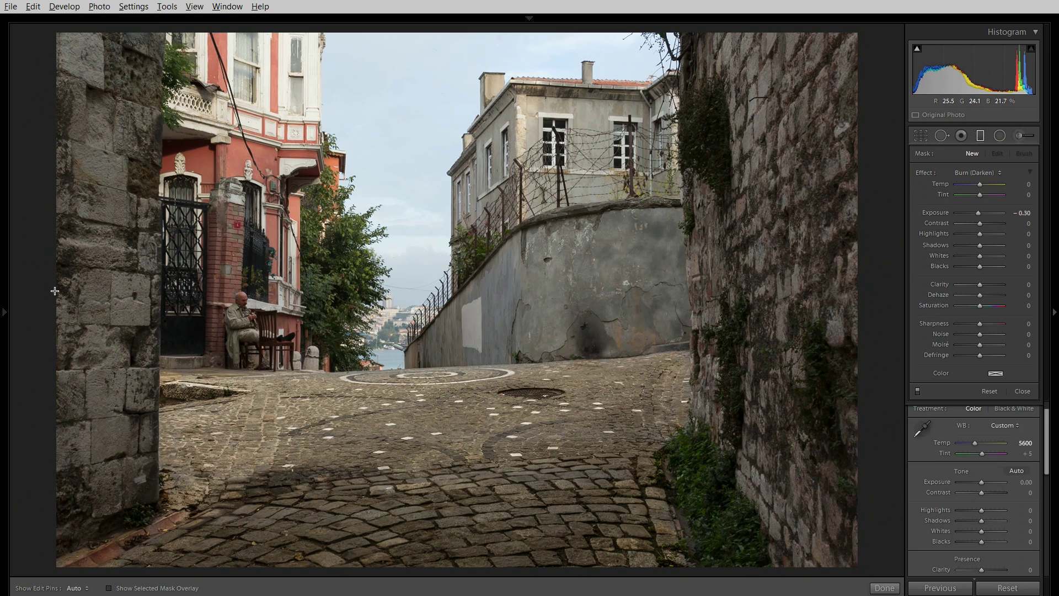
drag(59, 288, 159, 305)
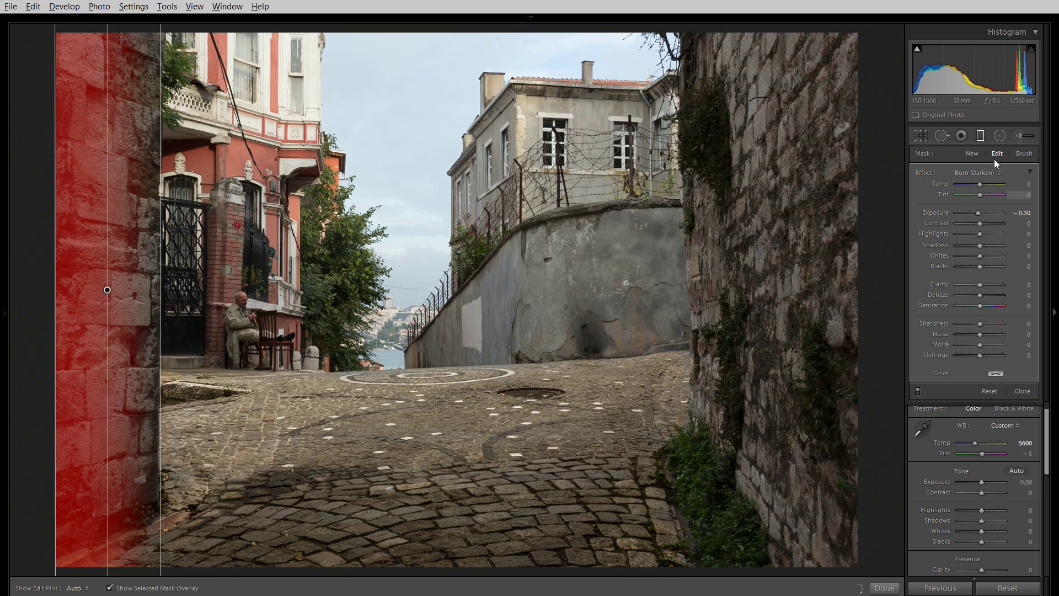
click(1019, 138)
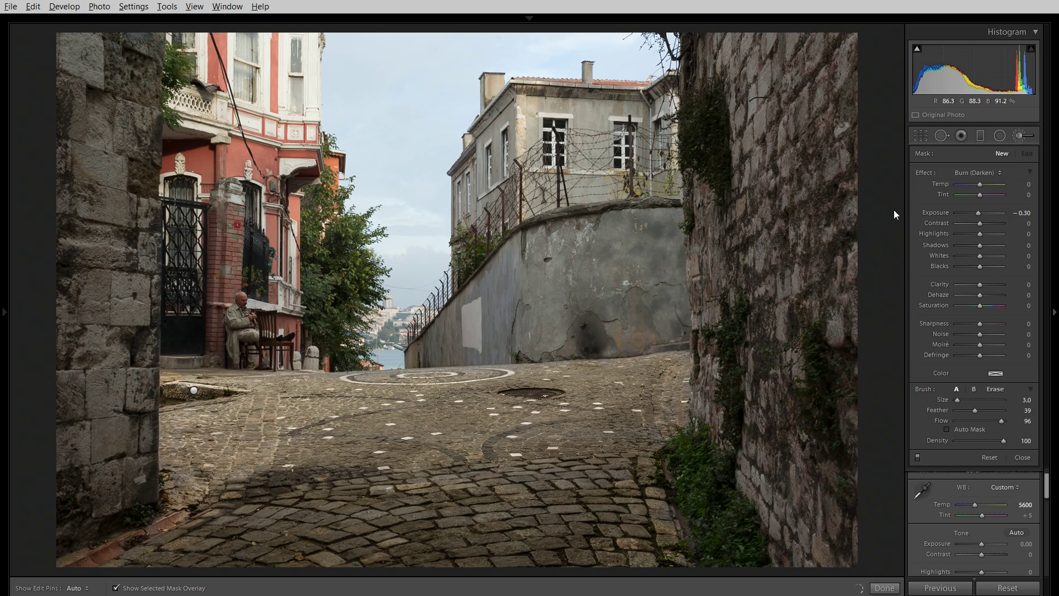
click(980, 136)
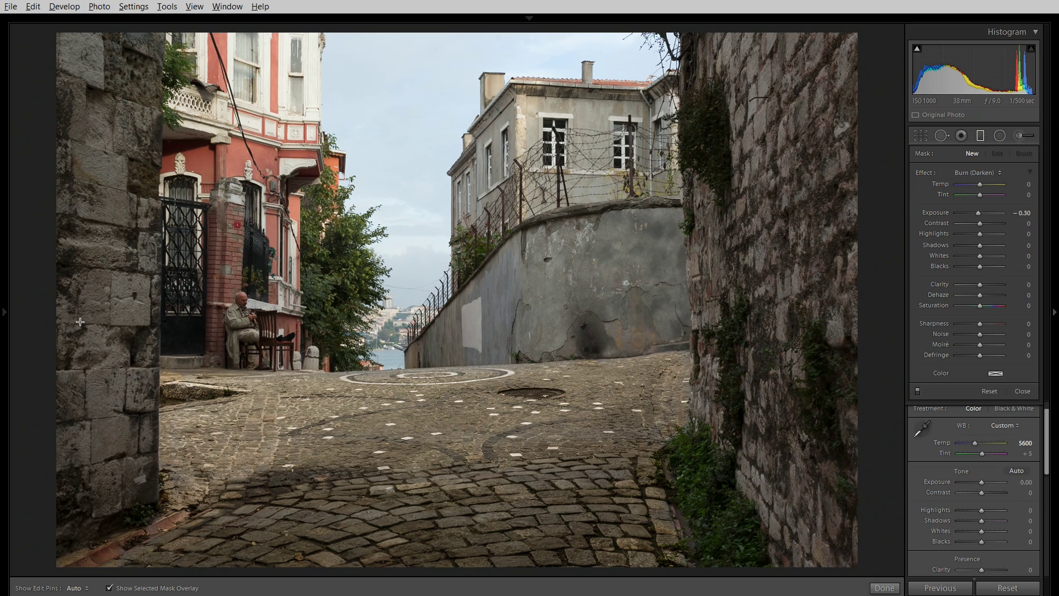
drag(108, 291, 160, 290)
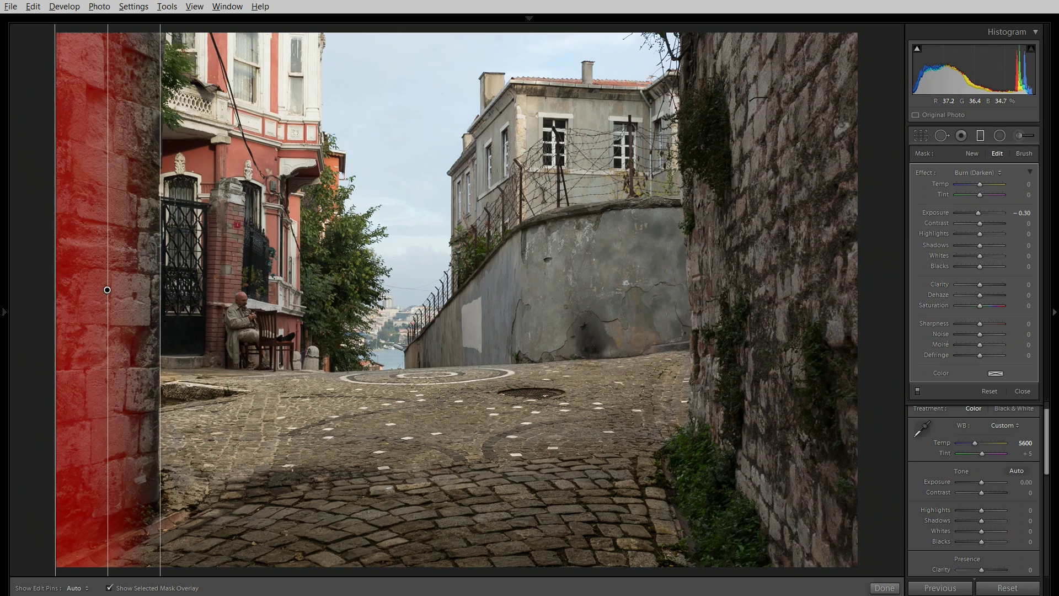
Switch the filter's mask to Brush and paint it up the left wall.
click(1026, 155)
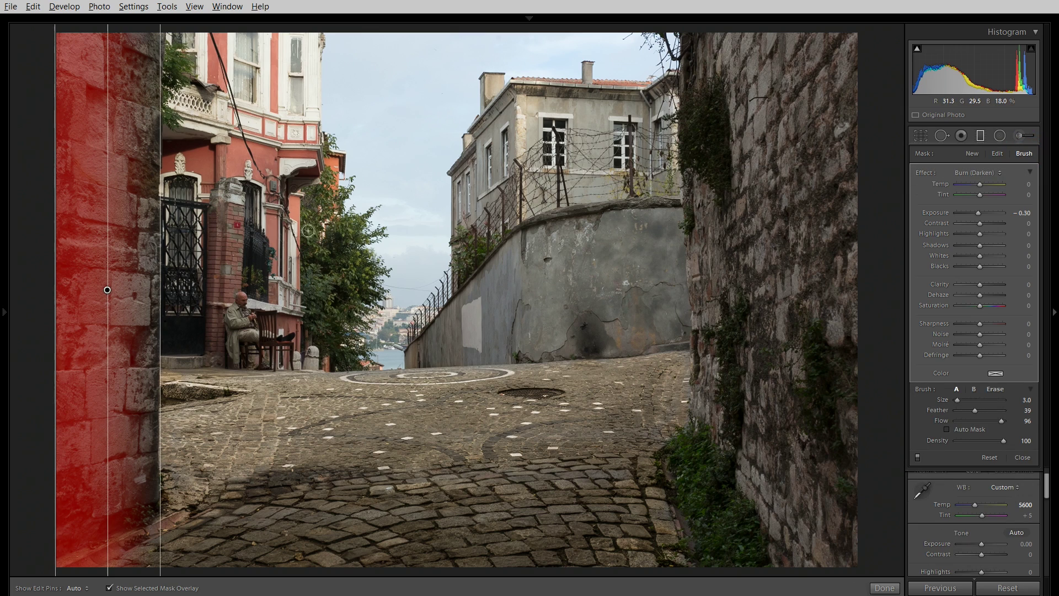
scroll(128, 237, up, 5)
scroll(124, 166, up, 2)
click(119, 496)
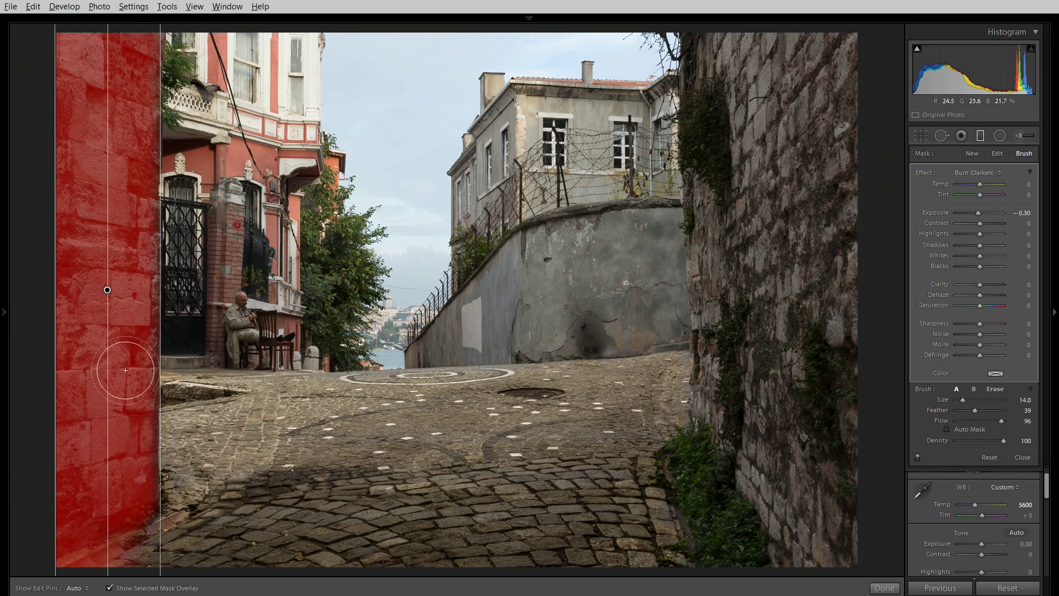
key(h)
mouse_move(128, 303)
mouse_down()
mouse_move(142, 248)
mouse_move(118, 59)
mouse_up()
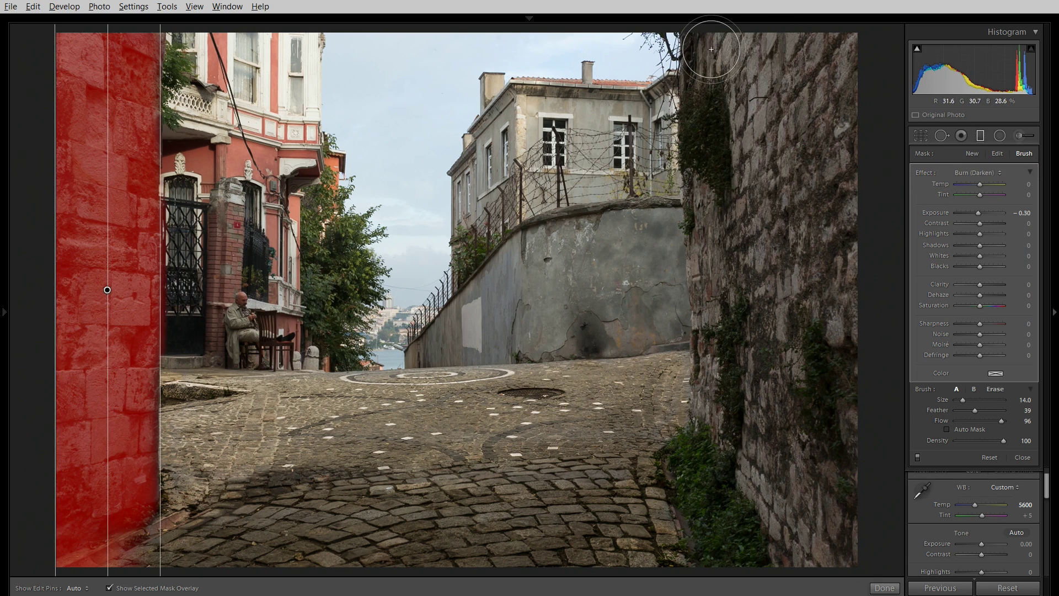
Paint the darkening mask over the whole right stone wall, filling any gaps.
drag(714, 49, 714, 63)
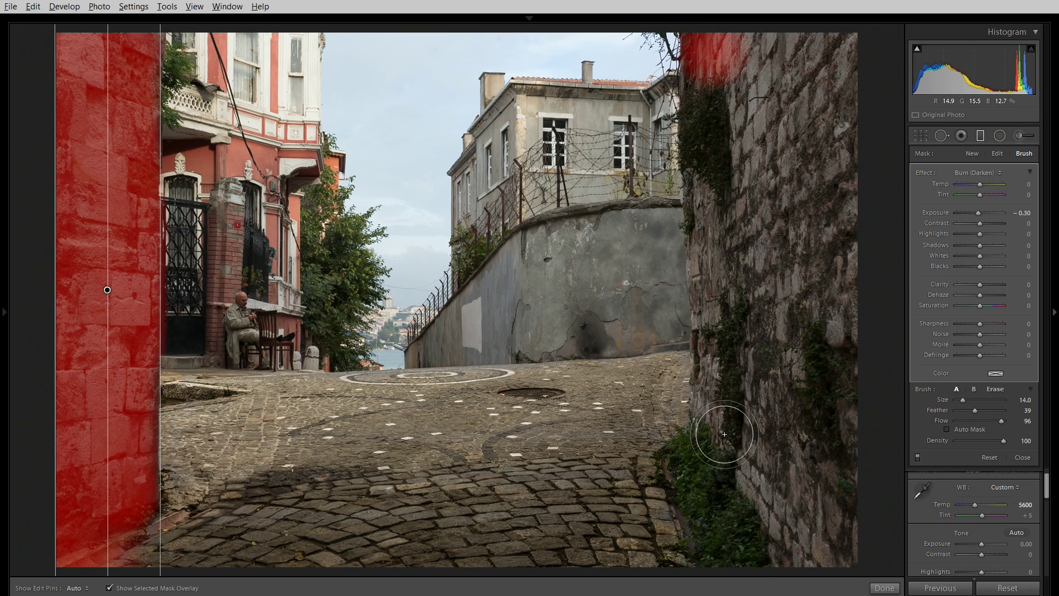
mouse_move(724, 434)
mouse_down()
mouse_move(757, 472)
mouse_move(794, 563)
mouse_move(795, 541)
mouse_move(840, 548)
mouse_up()
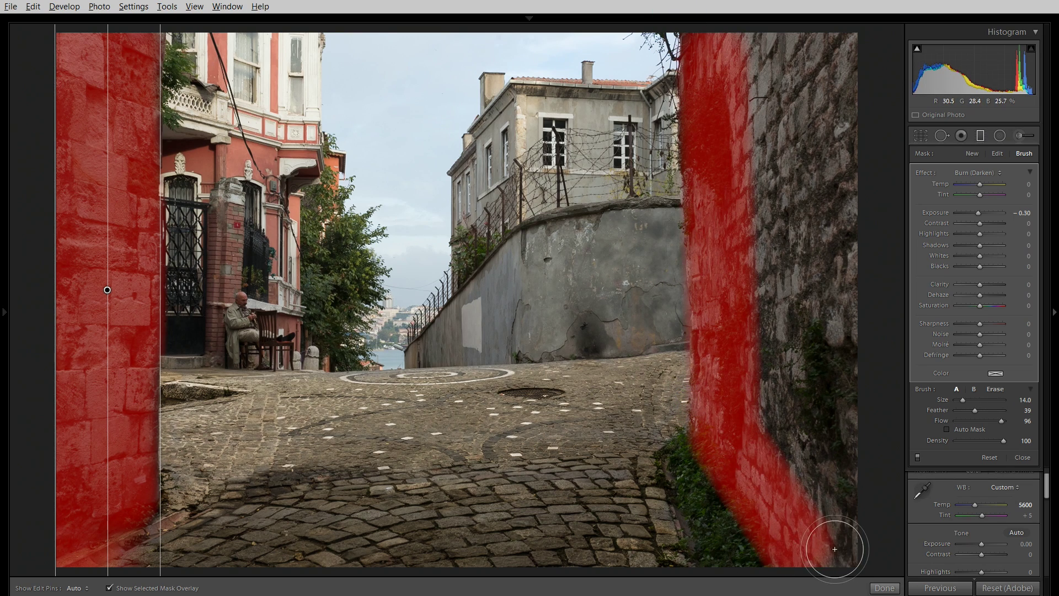
shift+click(831, 47)
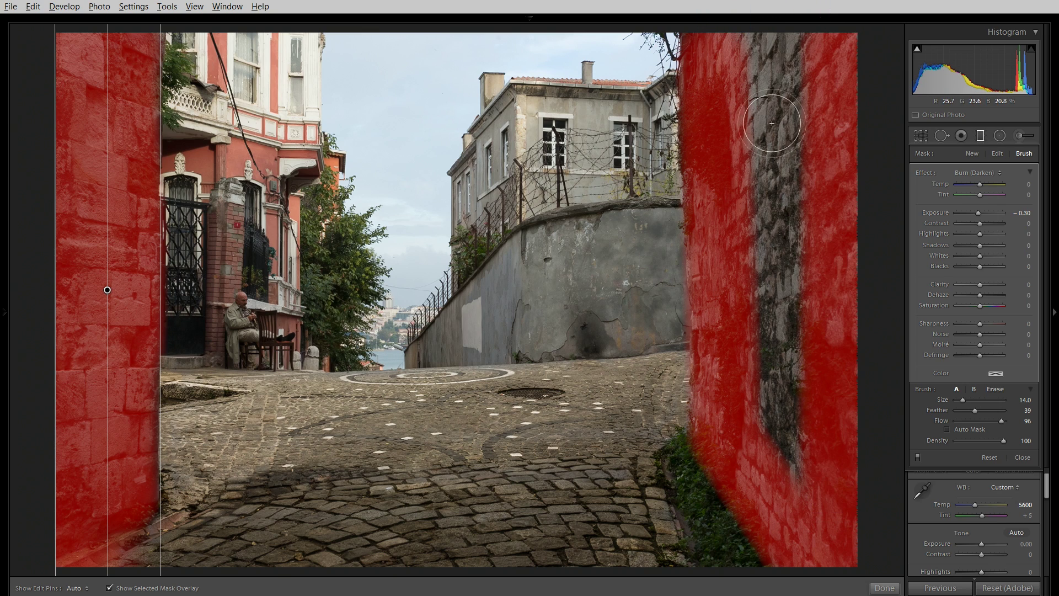
shift+click(776, 466)
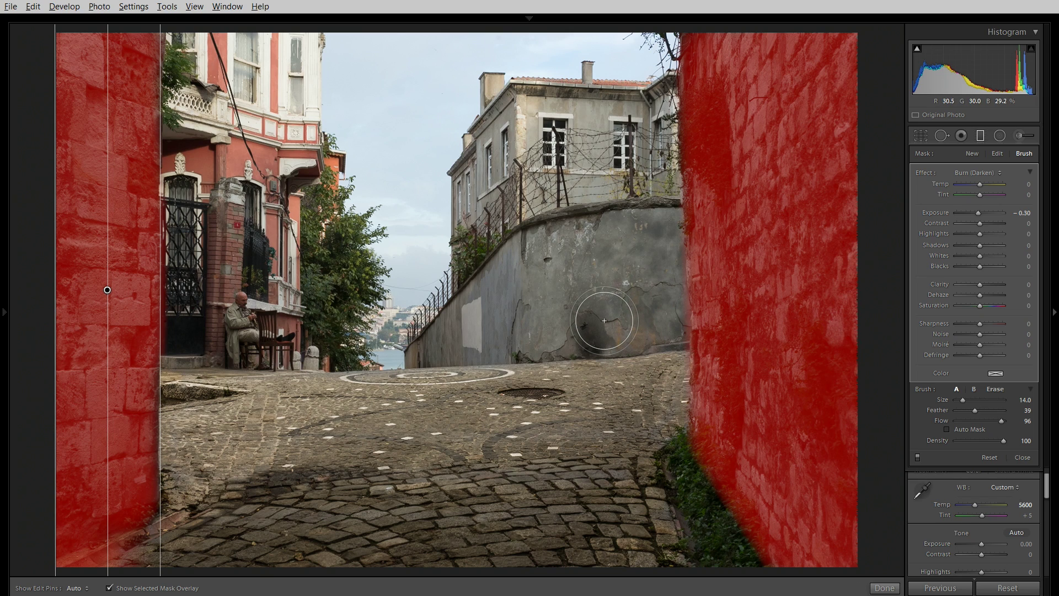
Give the wall adjustment Clarity 31, Highlights 57, Whites −60, Blacks 5 and Saturation 29.
key(o)
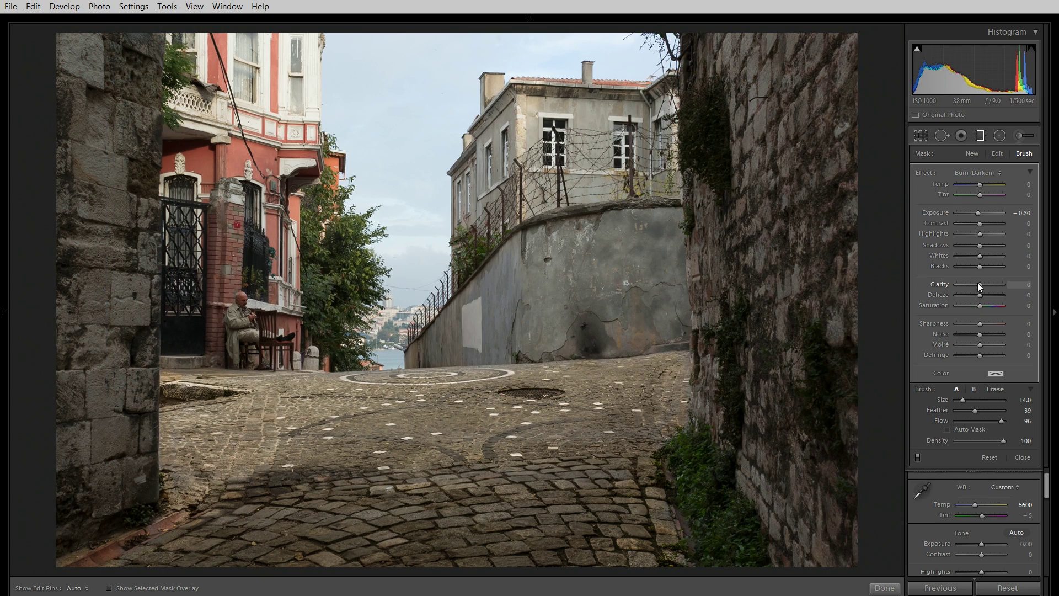
drag(979, 283, 988, 285)
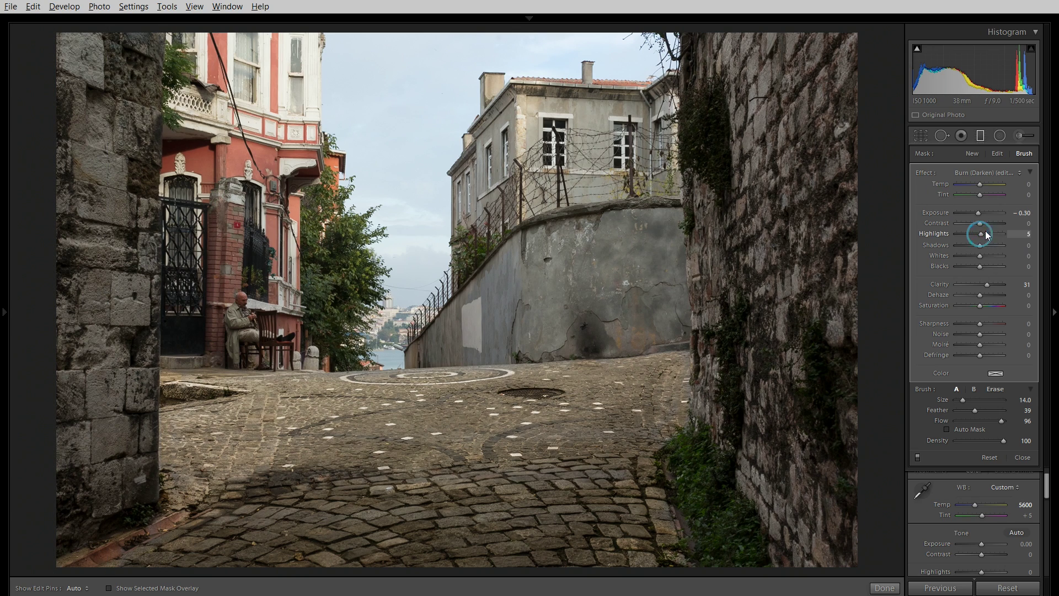
drag(994, 228, 979, 265)
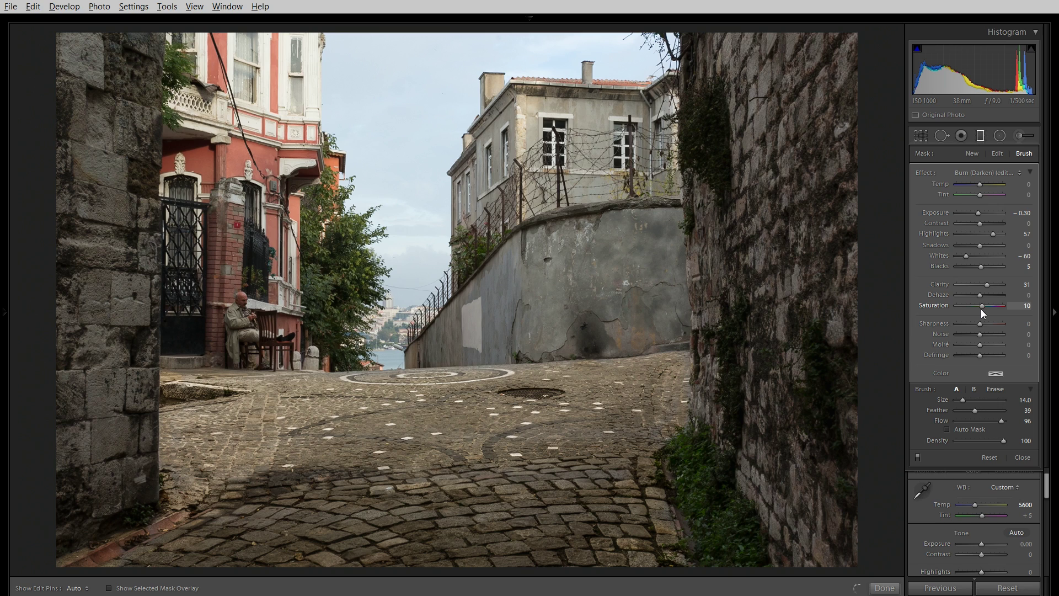
drag(986, 305, 988, 305)
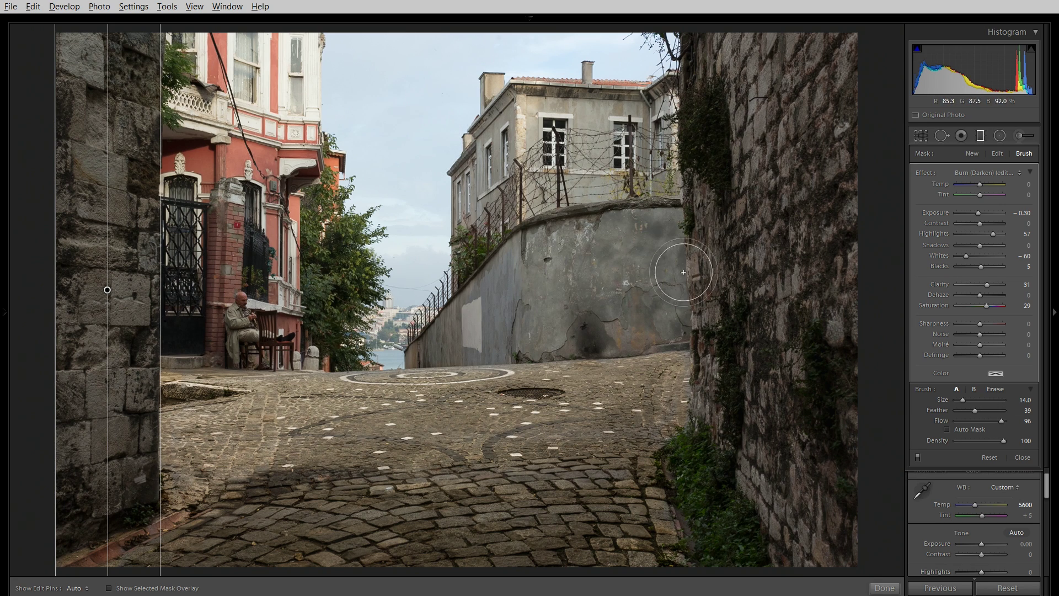
Close the brush and darken the Blue luminance to −60 in HSL.
click(1023, 458)
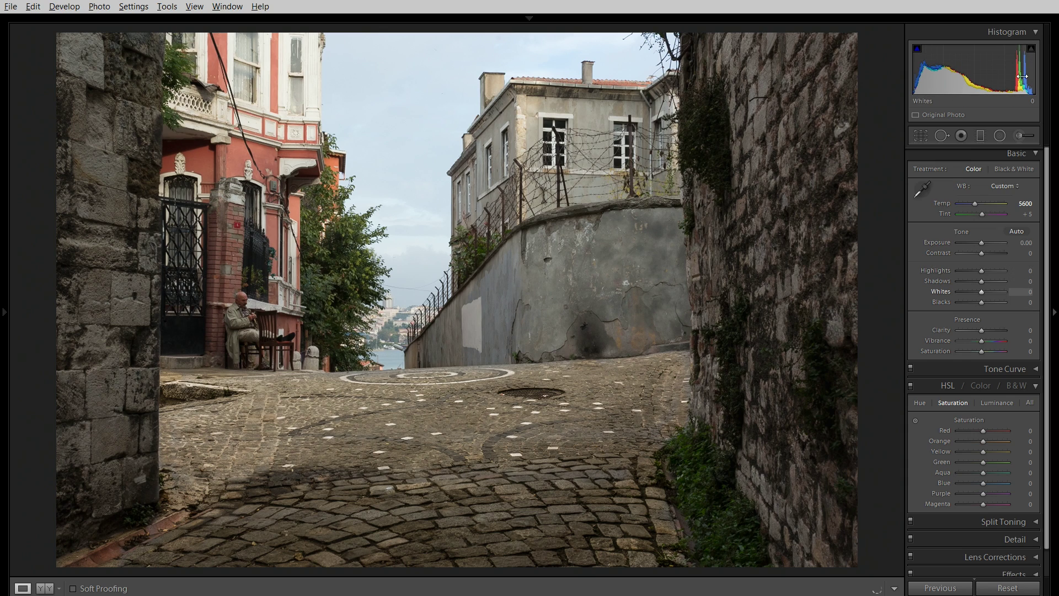
click(998, 402)
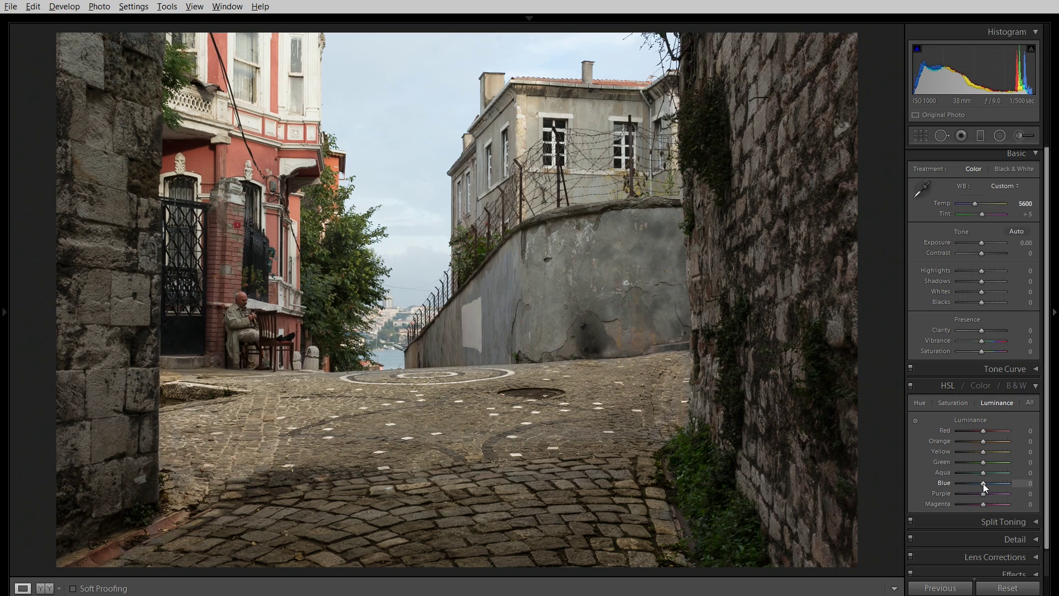
mouse_move(983, 483)
mouse_down()
mouse_move(969, 496)
mouse_move(968, 486)
mouse_up()
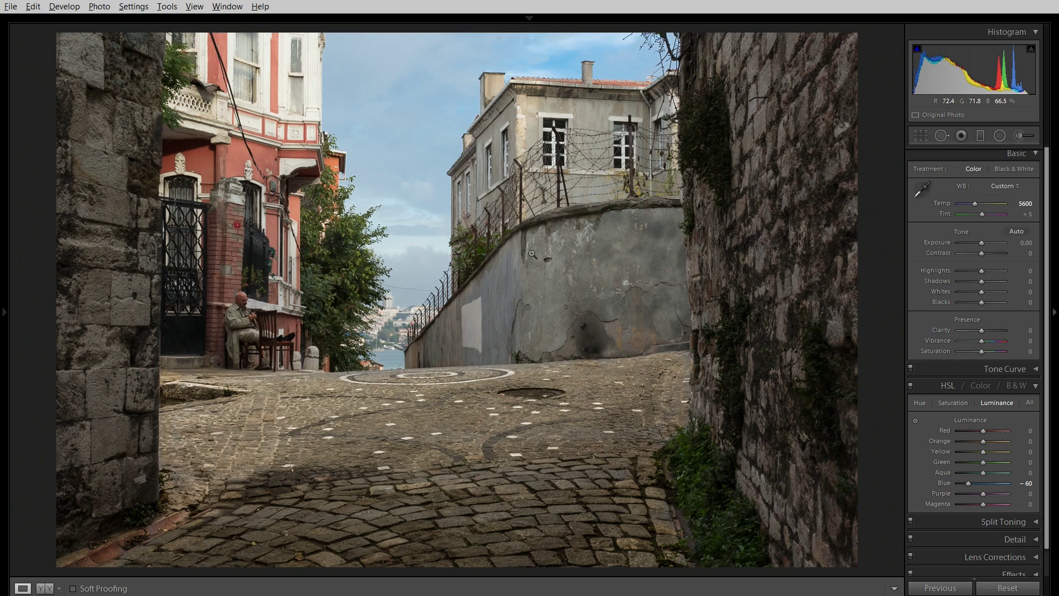
Boost HSL saturation to Red +60 and Orange +27, then compare before and after side by side.
click(952, 403)
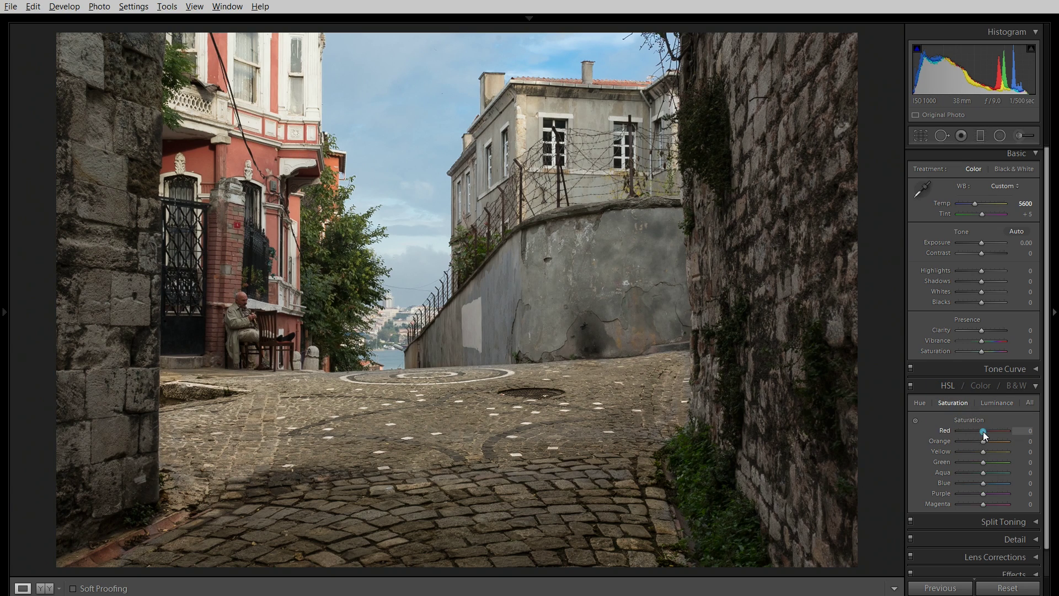
drag(984, 431, 995, 431)
double_click(1001, 430)
drag(983, 441, 989, 436)
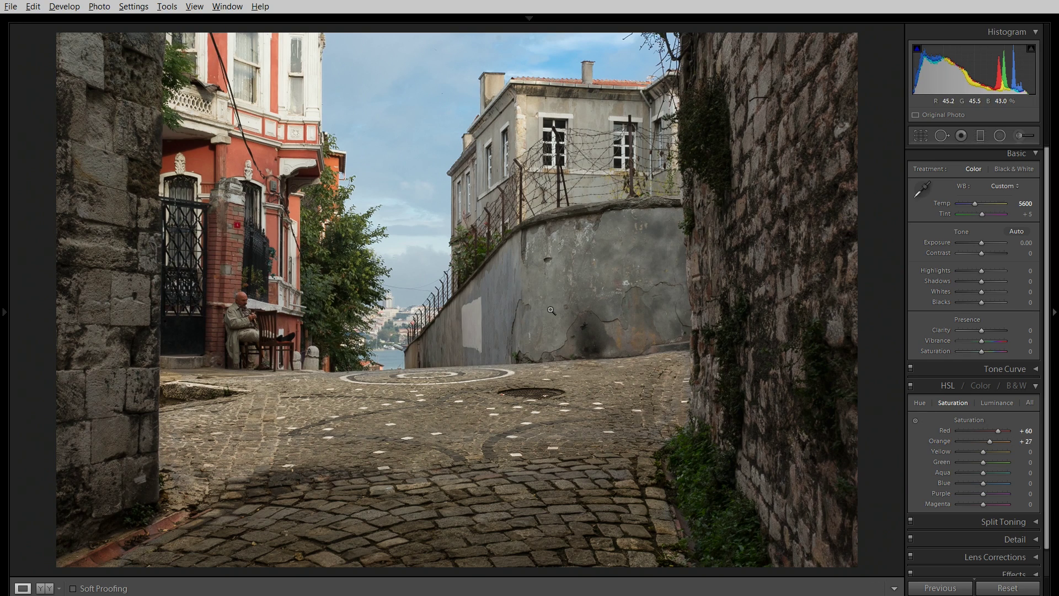
key(y)
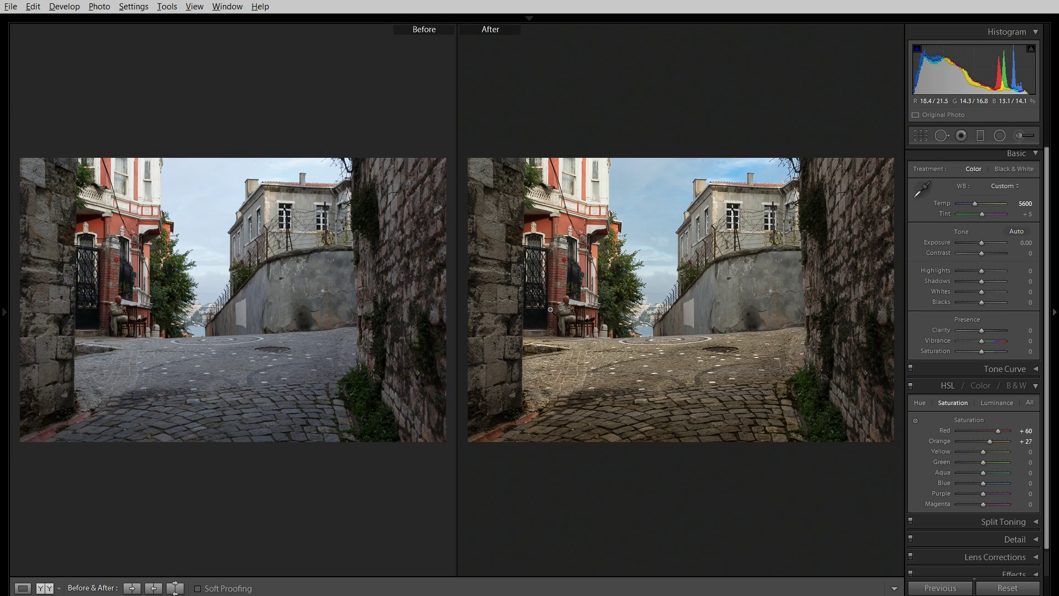
Compare the edited photo against the original with panels hidden, then return to single view.
key(F7)
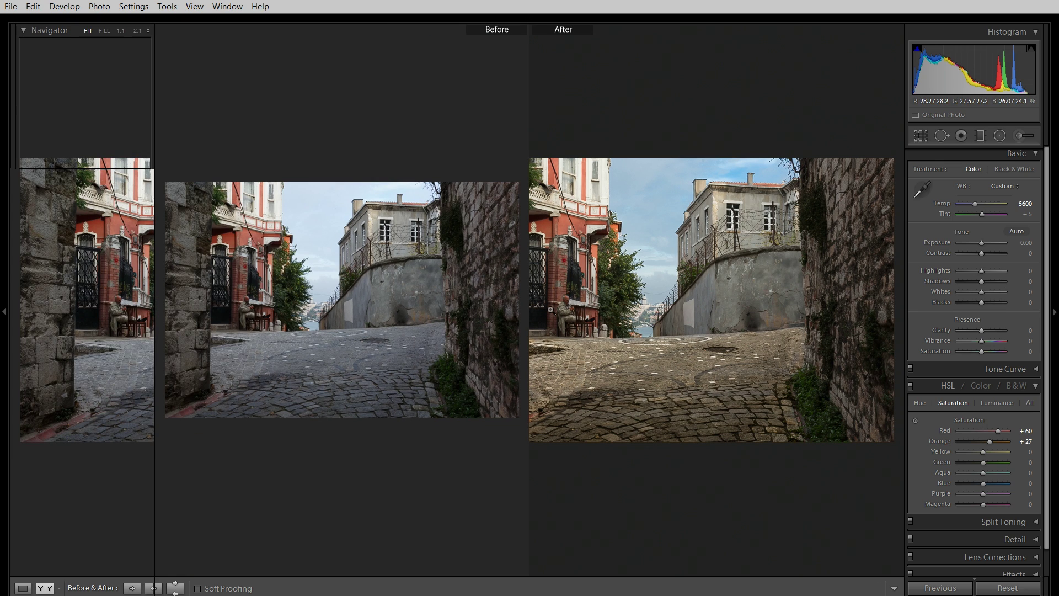
key(Tab)
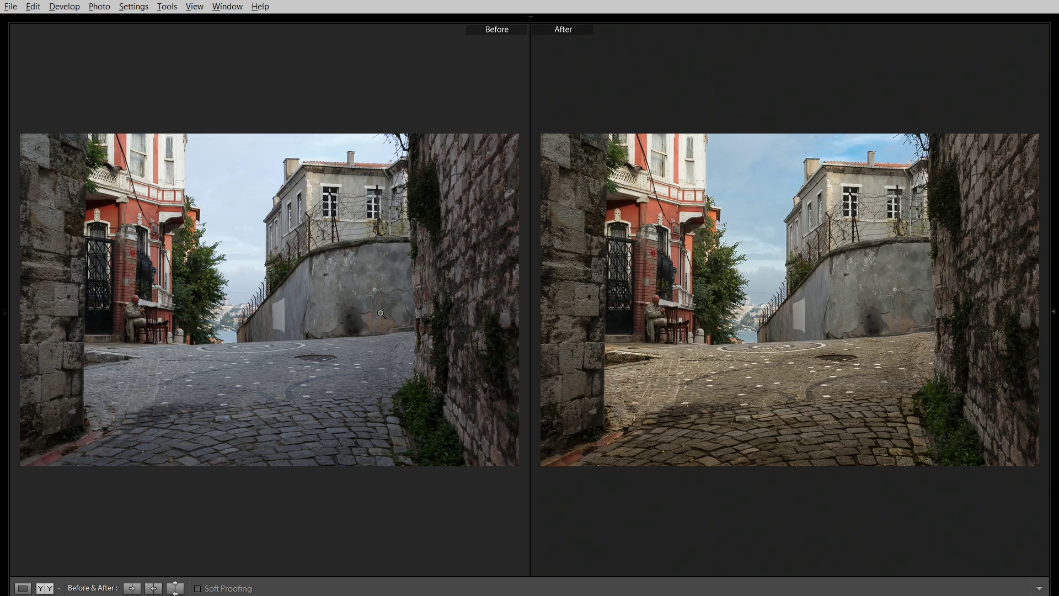
key(y)
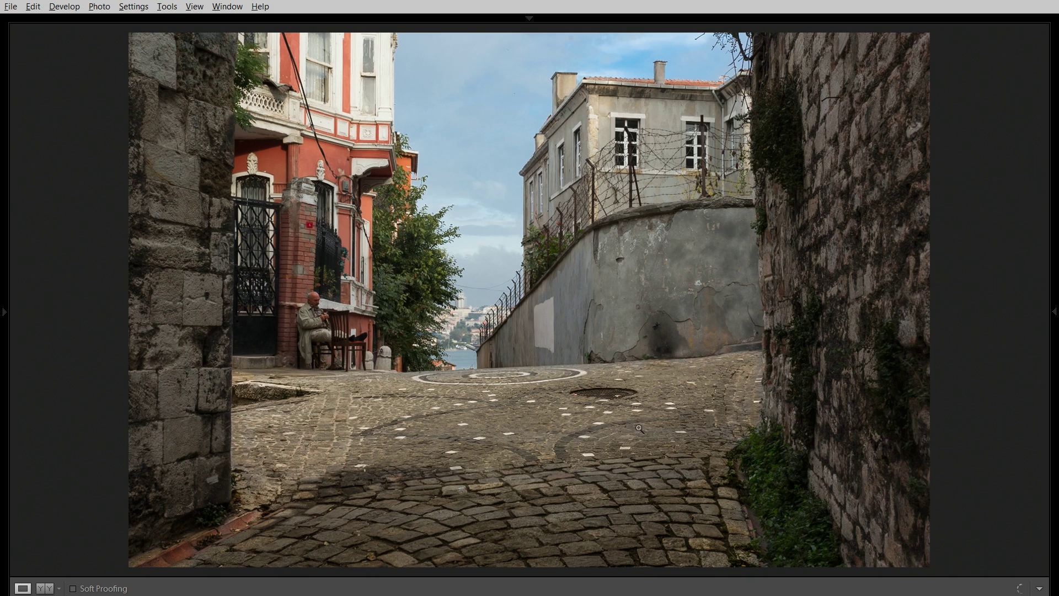
Start a new brush mask at size 4 on the wall top, with red overlay and exposure reset to 0.
key(F8)
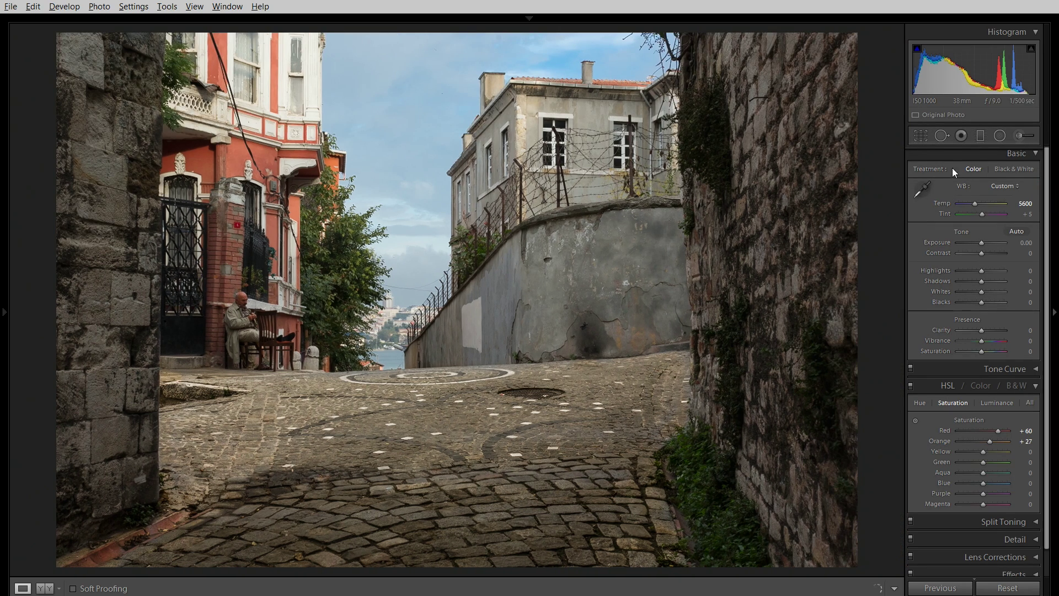
click(1022, 135)
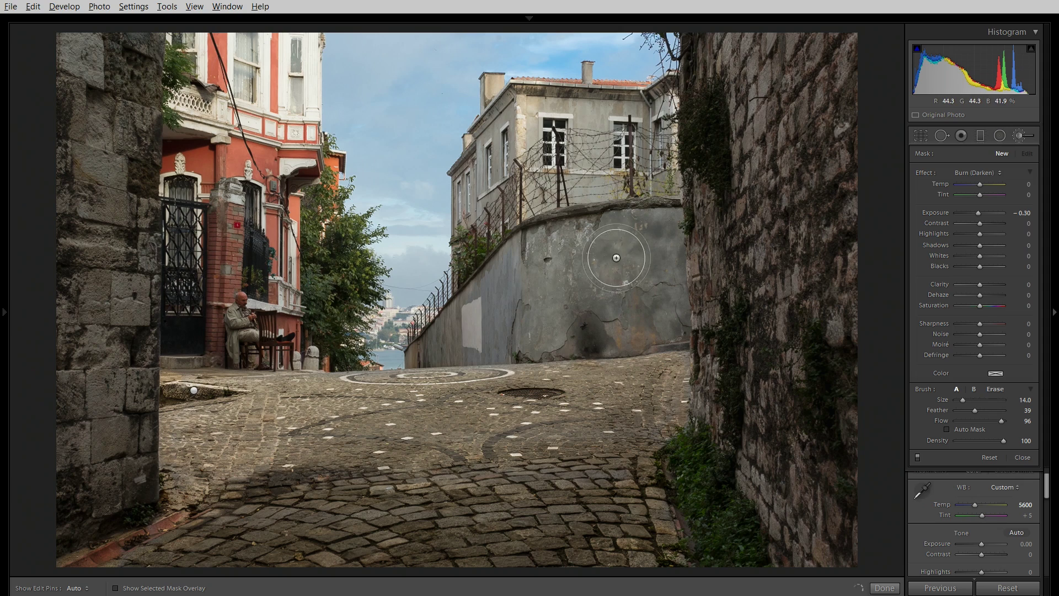
key(bracketleft)
key(bracketleft)
key(bracketleft)
key(bracketleft)
key(bracketleft)
key(bracketleft)
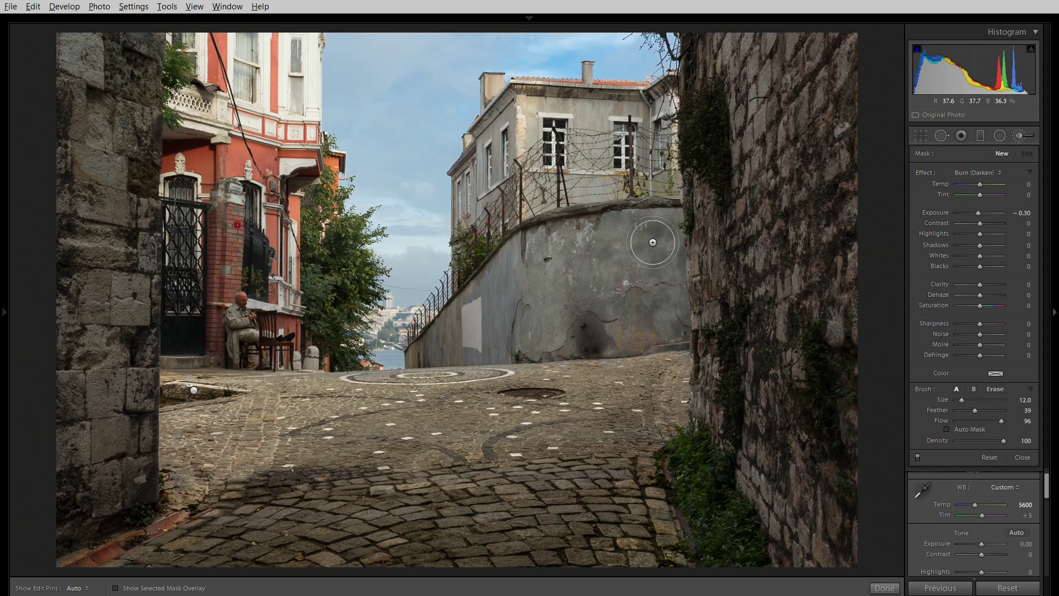
key(bracketleft)
key(bracketleft)
key(bracketleft)
key(bracketleft)
drag(674, 215, 580, 217)
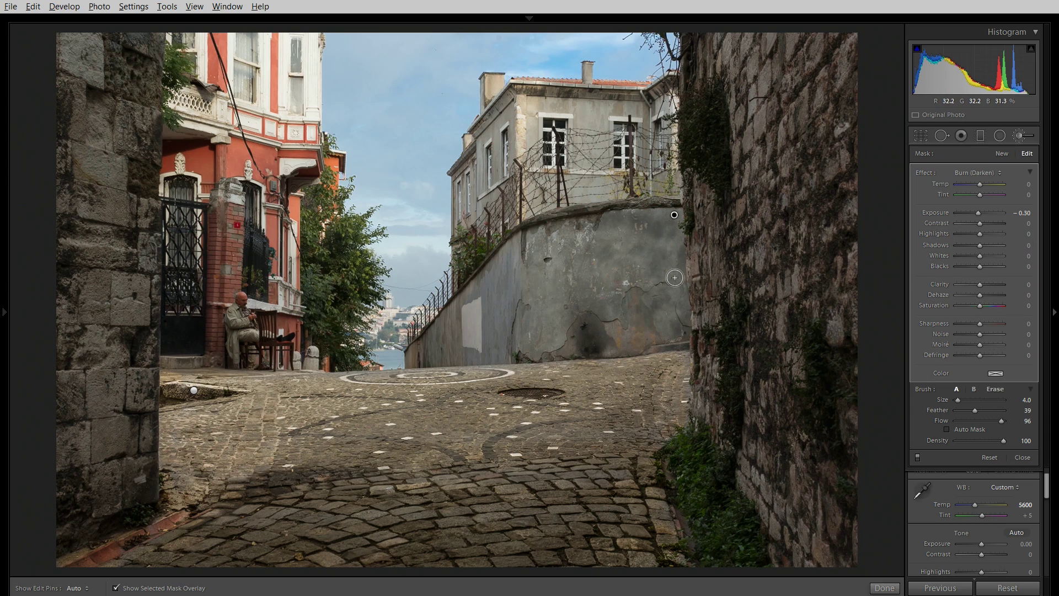
key(o)
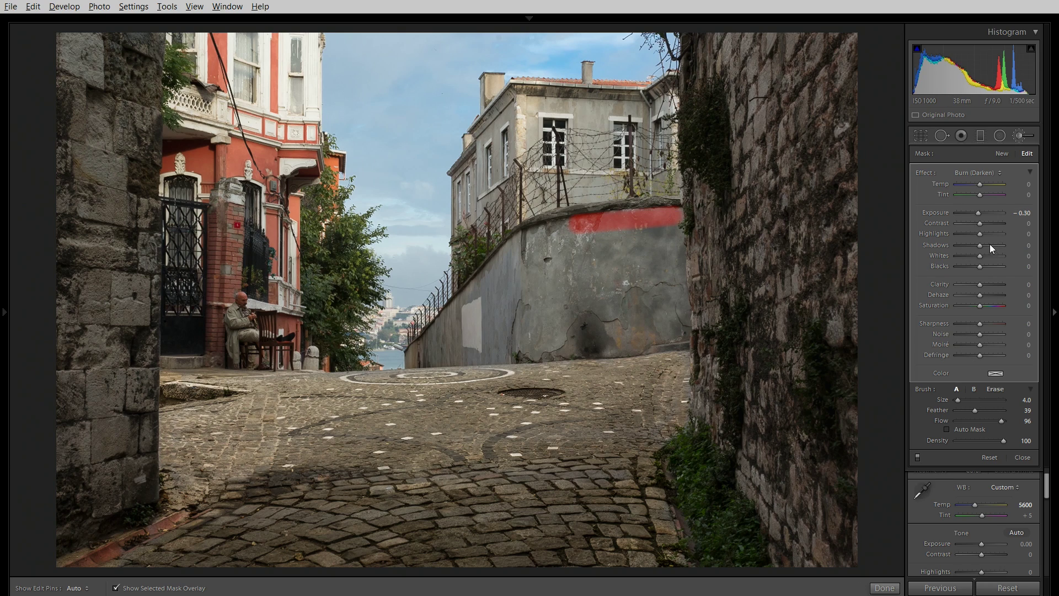
double_click(937, 212)
Paint the mask along the wall top, down its left side and across the base.
drag(561, 225, 554, 218)
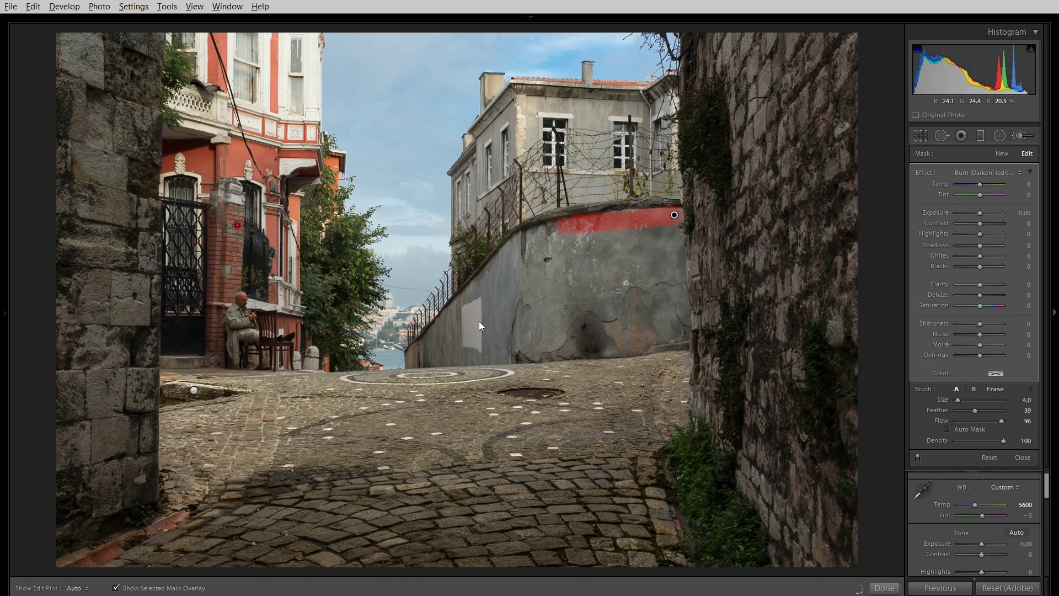
shift+click(415, 357)
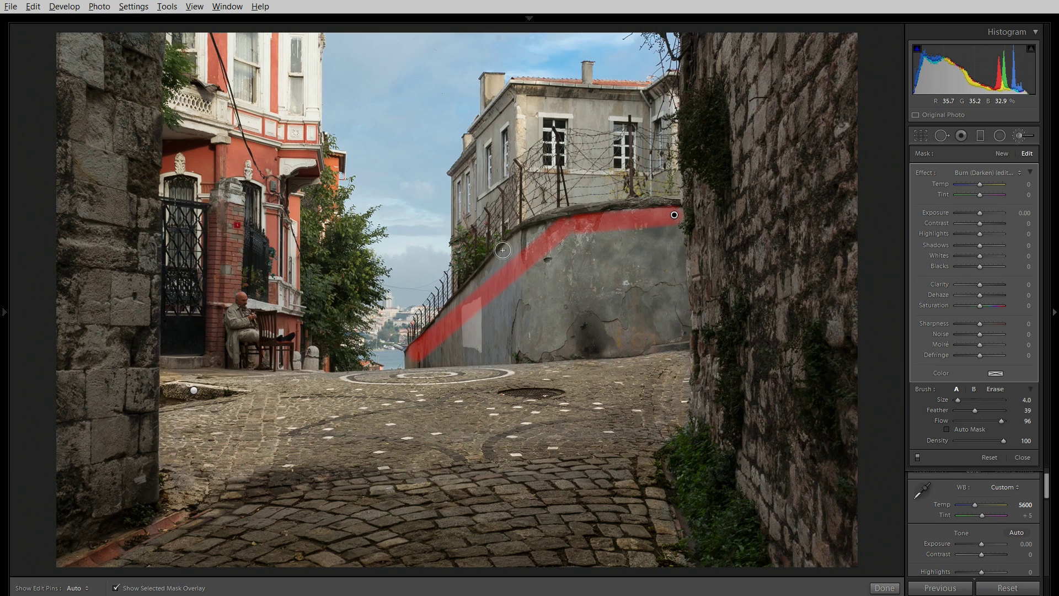
key(h)
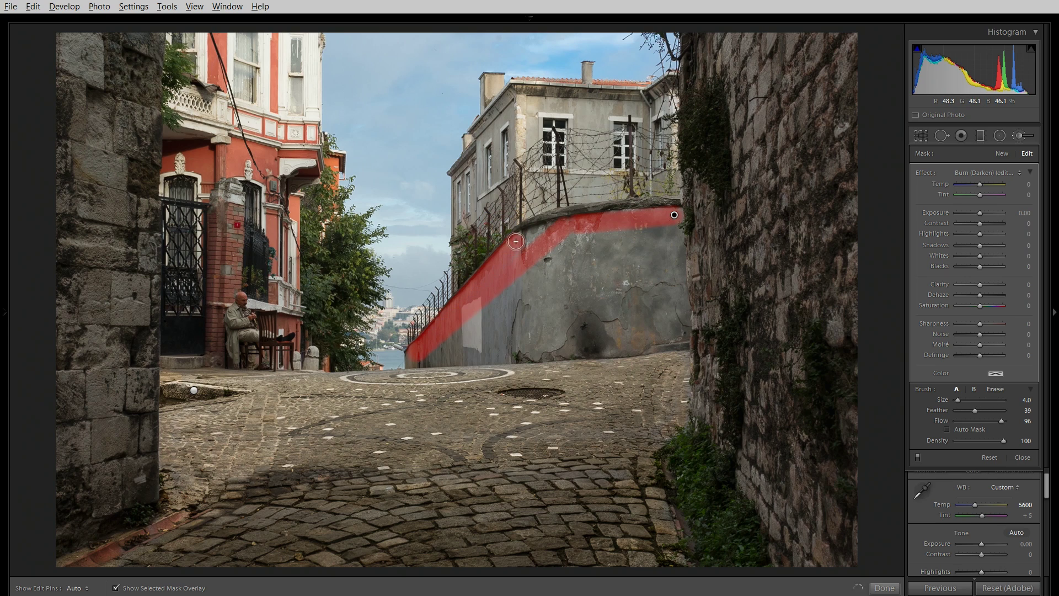
drag(516, 241, 543, 231)
key(h)
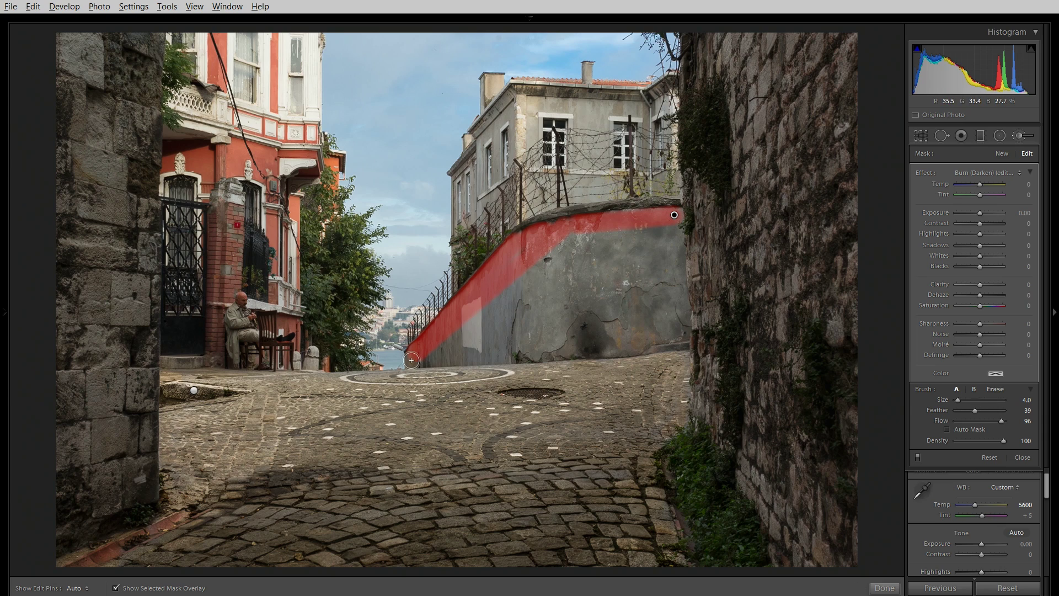
drag(533, 357, 540, 355)
drag(624, 352, 629, 350)
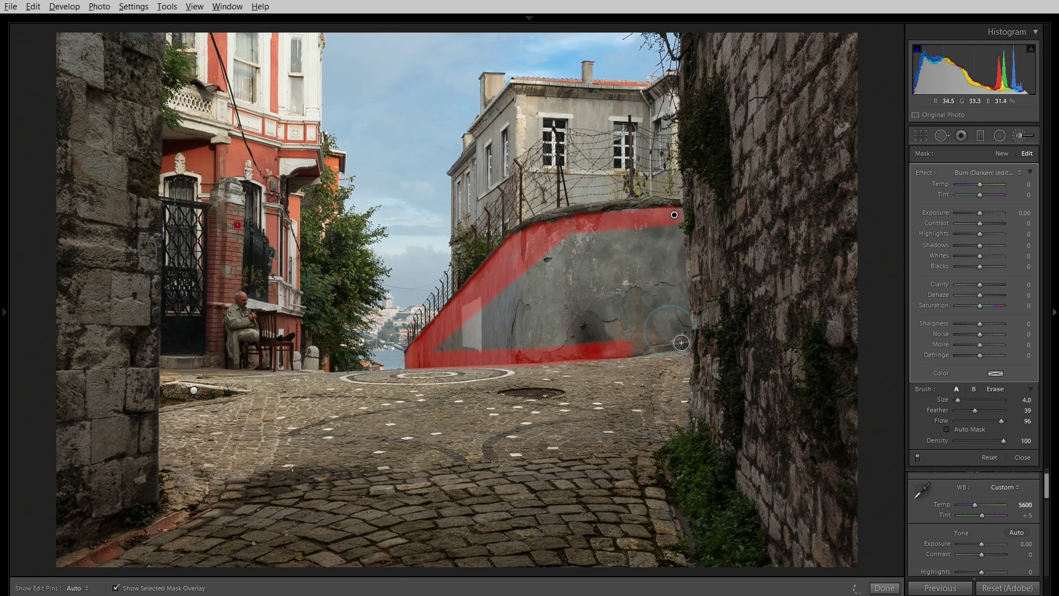
Paint the wall's right edge and upper area, then shrink the brush and hide the overlay.
key(h)
drag(677, 231, 682, 334)
scroll(618, 266, up, 4)
mouse_move(618, 266)
mouse_down()
mouse_move(647, 244)
mouse_move(538, 255)
mouse_move(493, 328)
mouse_move(453, 339)
mouse_move(535, 321)
mouse_move(648, 328)
mouse_move(648, 275)
mouse_move(593, 330)
mouse_move(635, 258)
mouse_move(614, 295)
mouse_move(545, 289)
mouse_move(633, 272)
mouse_move(650, 236)
mouse_move(655, 312)
mouse_move(602, 298)
mouse_move(631, 279)
mouse_move(649, 238)
mouse_move(653, 312)
mouse_move(629, 281)
mouse_move(623, 236)
mouse_move(647, 248)
mouse_move(660, 308)
mouse_move(663, 228)
mouse_move(671, 326)
mouse_move(654, 238)
mouse_up()
key(bracketleft)
key(bracketleft)
key(h)
key(bracketleft)
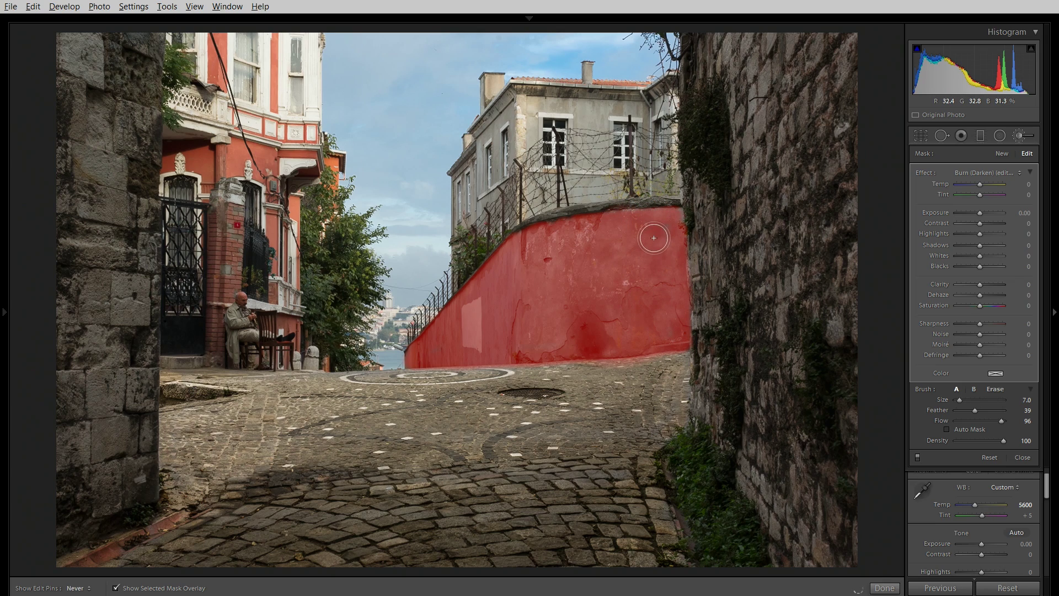
key(h)
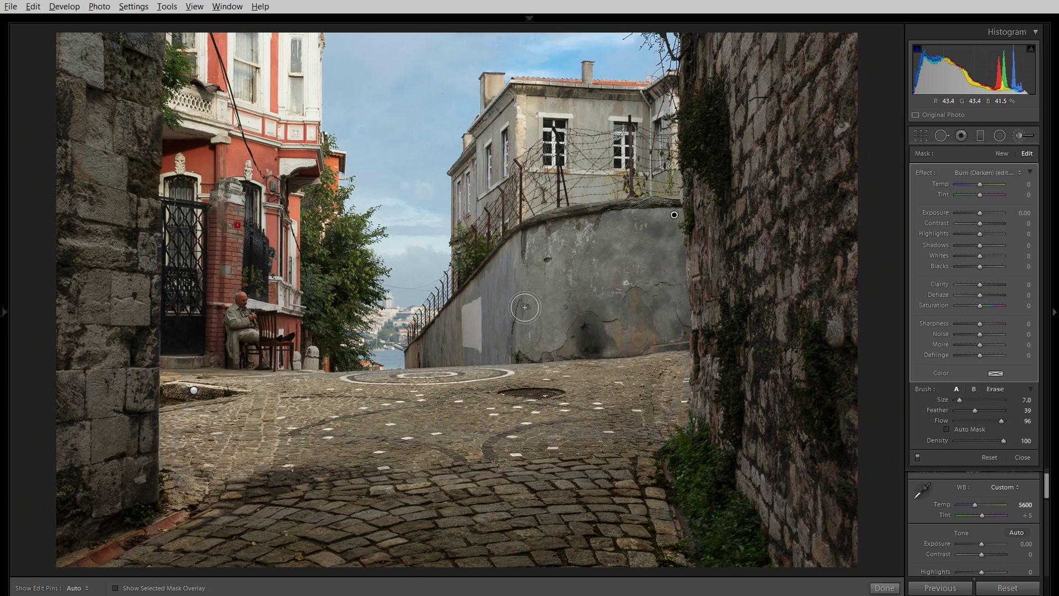
drag(981, 285, 993, 281)
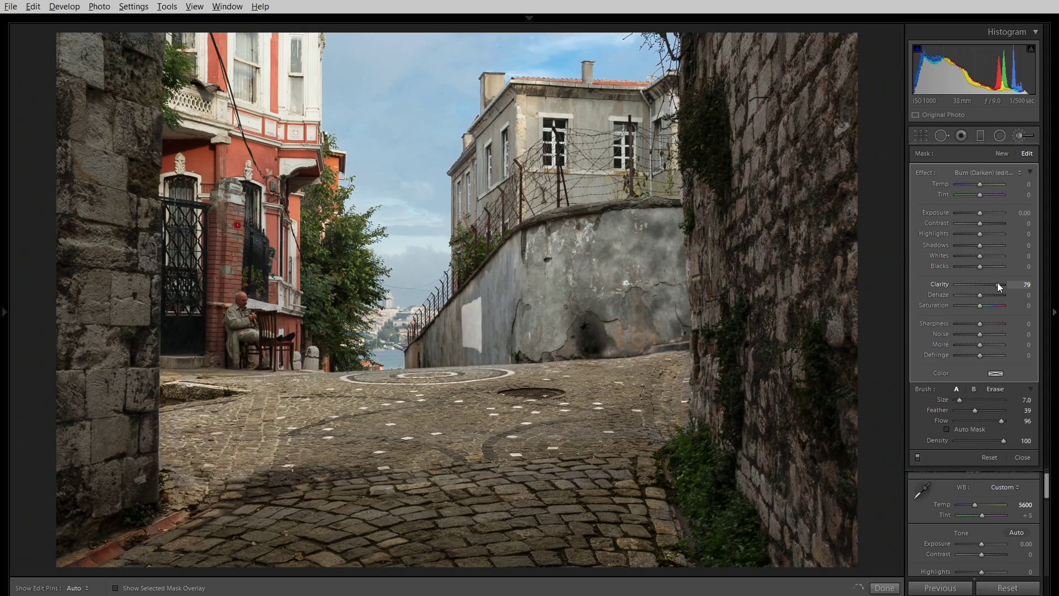
drag(996, 287, 976, 270)
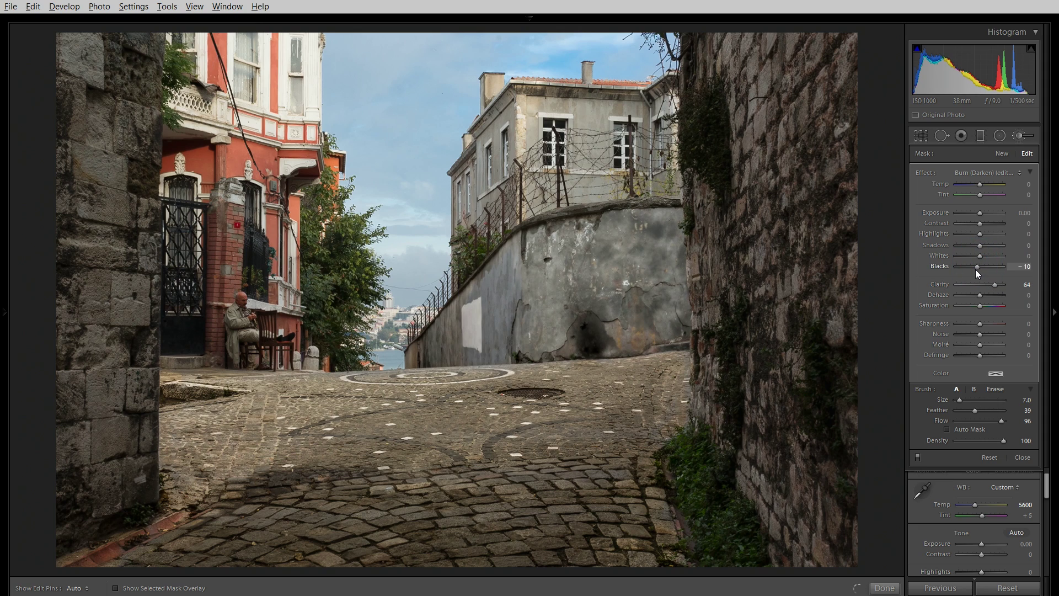
drag(973, 272, 972, 273)
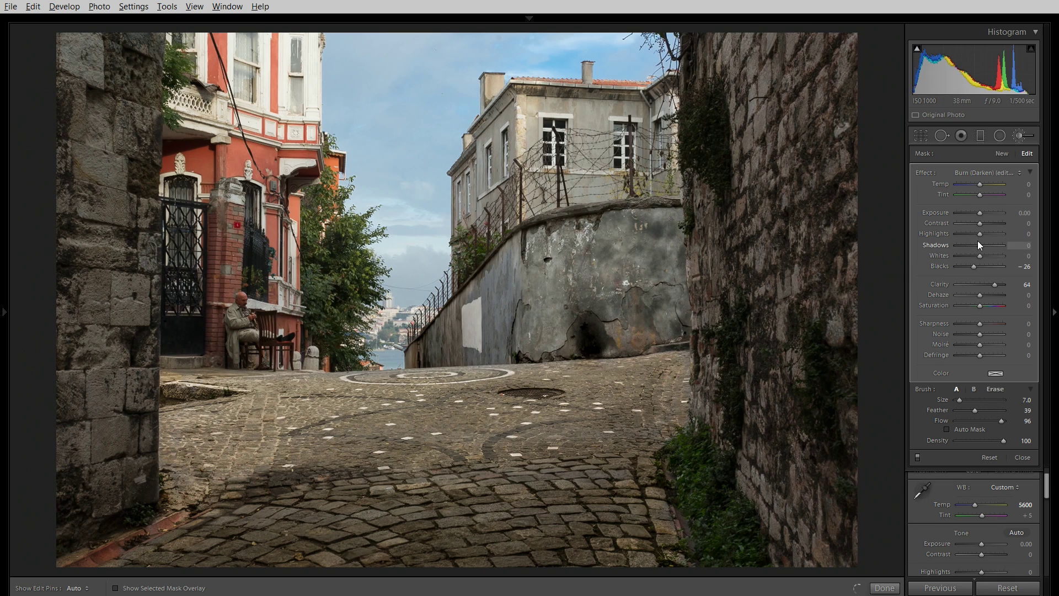
drag(979, 245, 964, 258)
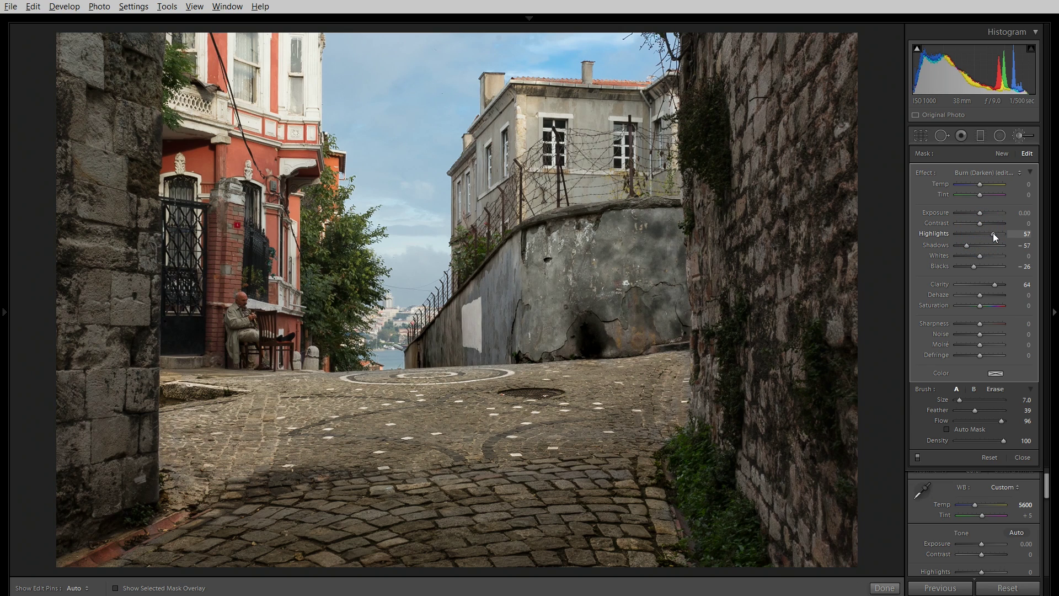
drag(995, 236, 962, 245)
mouse_move(979, 223)
mouse_down()
mouse_move(965, 231)
mouse_move(986, 224)
mouse_move(974, 232)
mouse_up()
drag(976, 213, 982, 210)
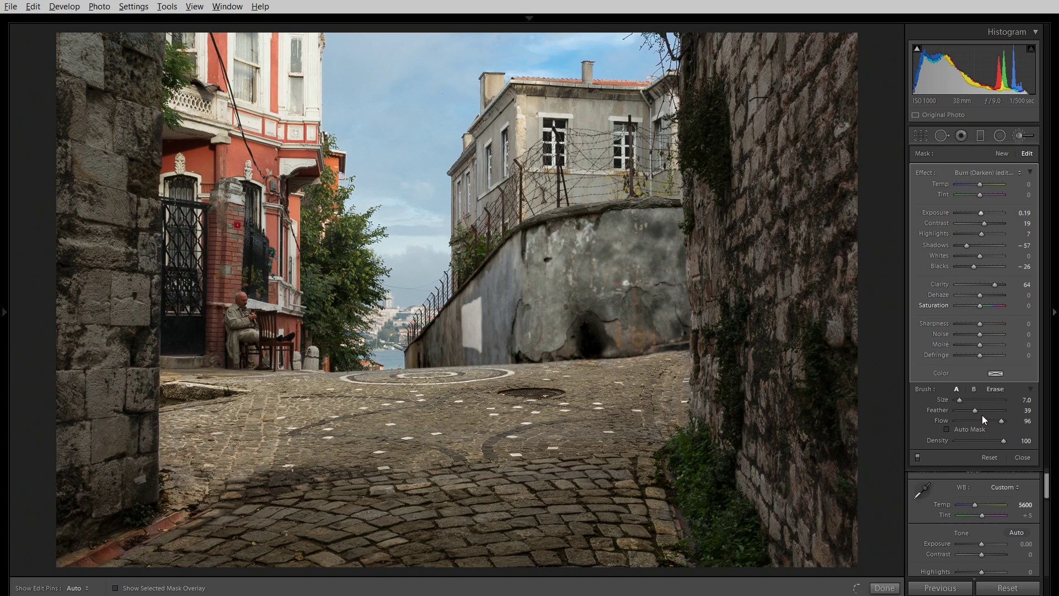
click(917, 456)
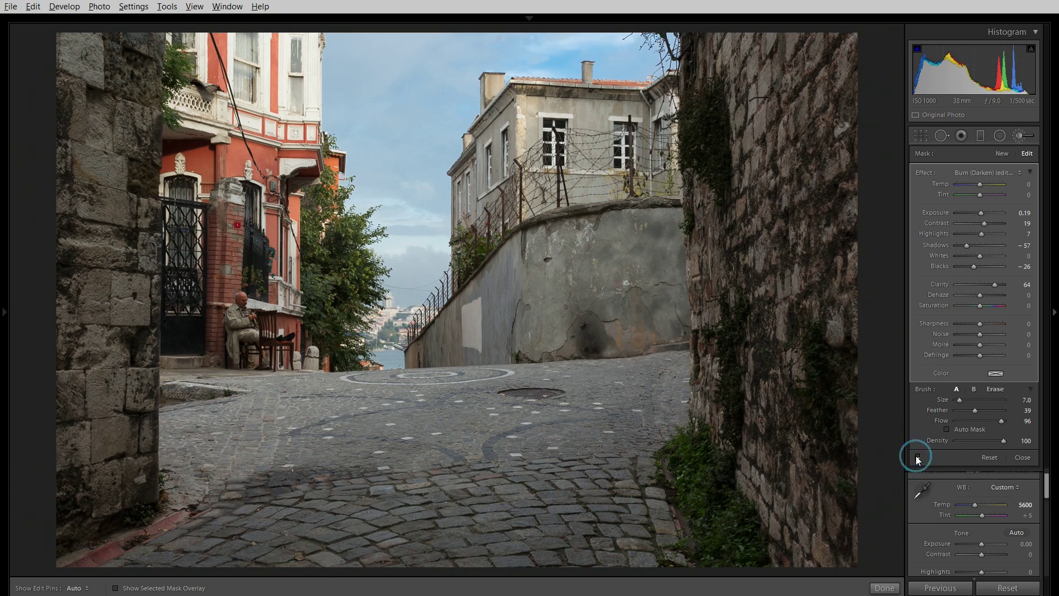
click(918, 458)
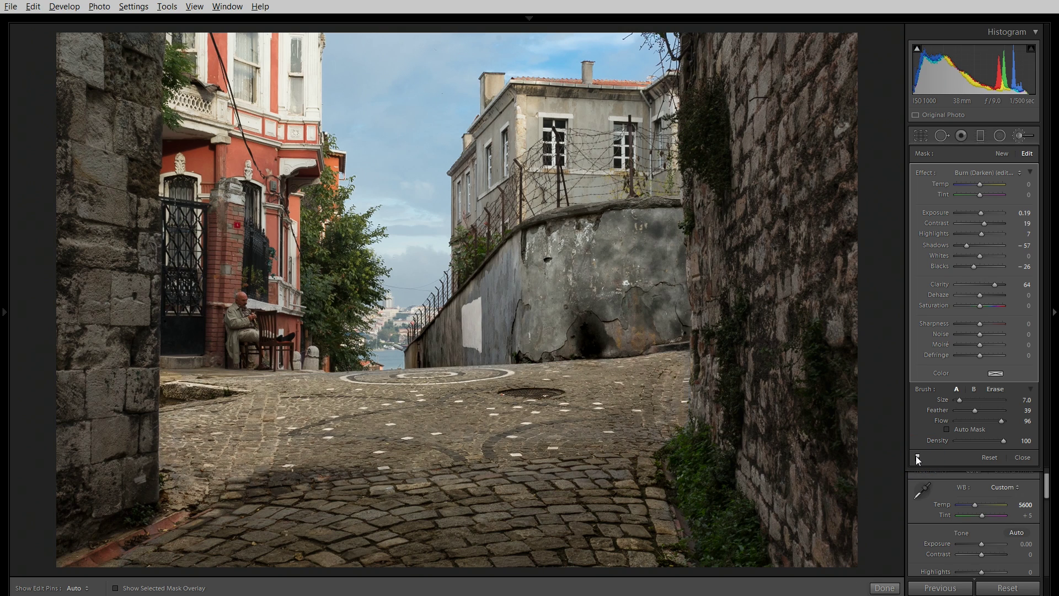
click(917, 457)
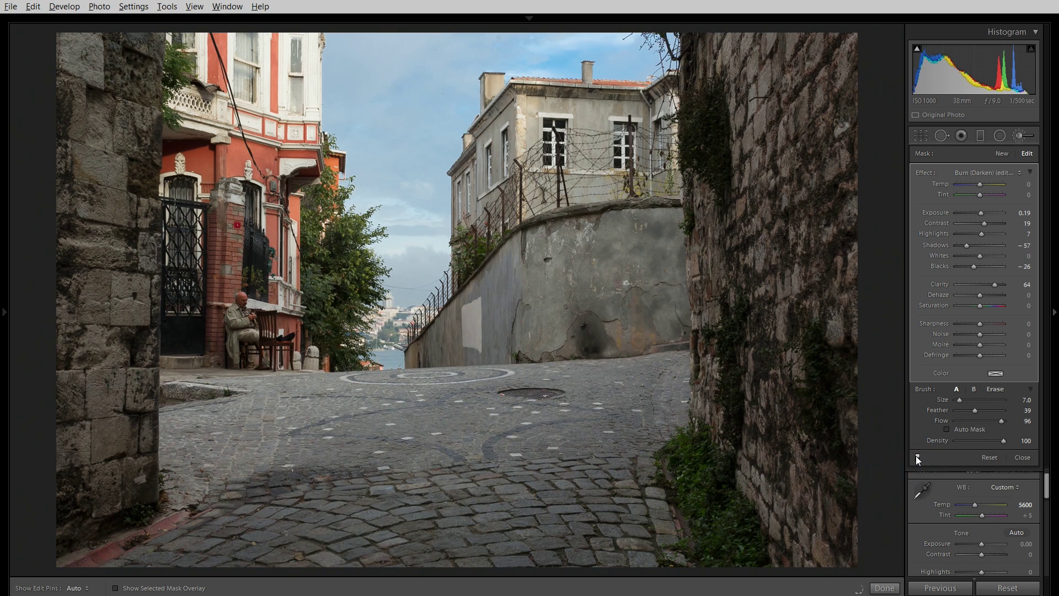
click(917, 457)
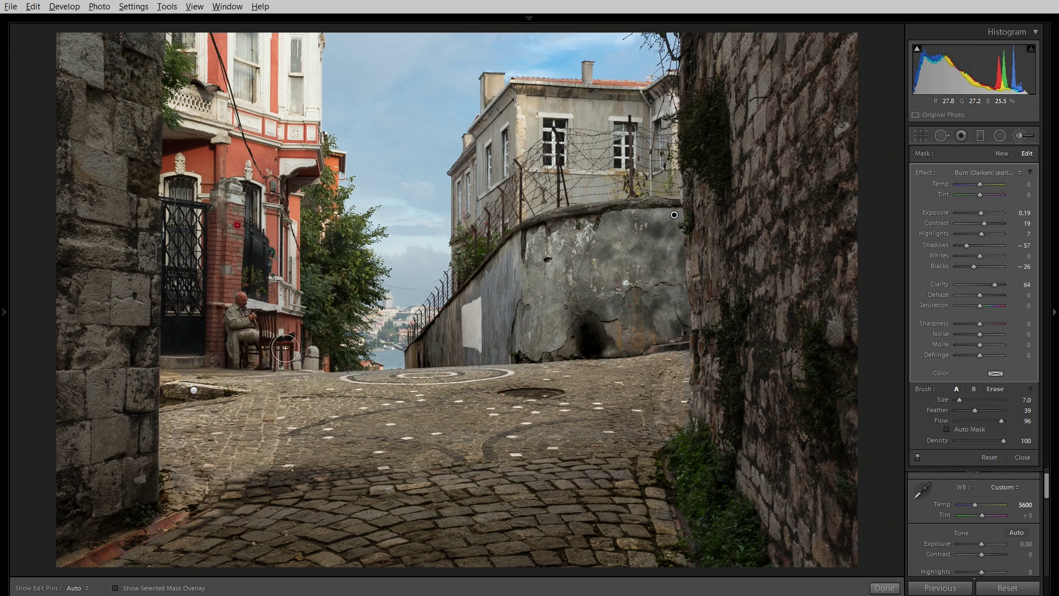
Zoom in on the seated man, start a new brush mask and paint his head and face.
click(243, 319)
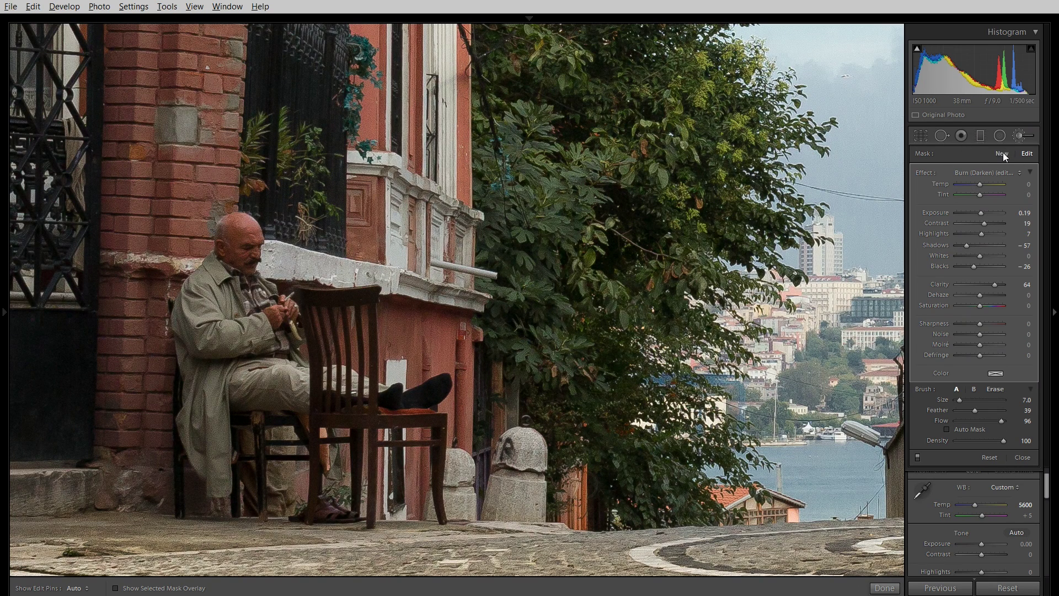
click(1002, 154)
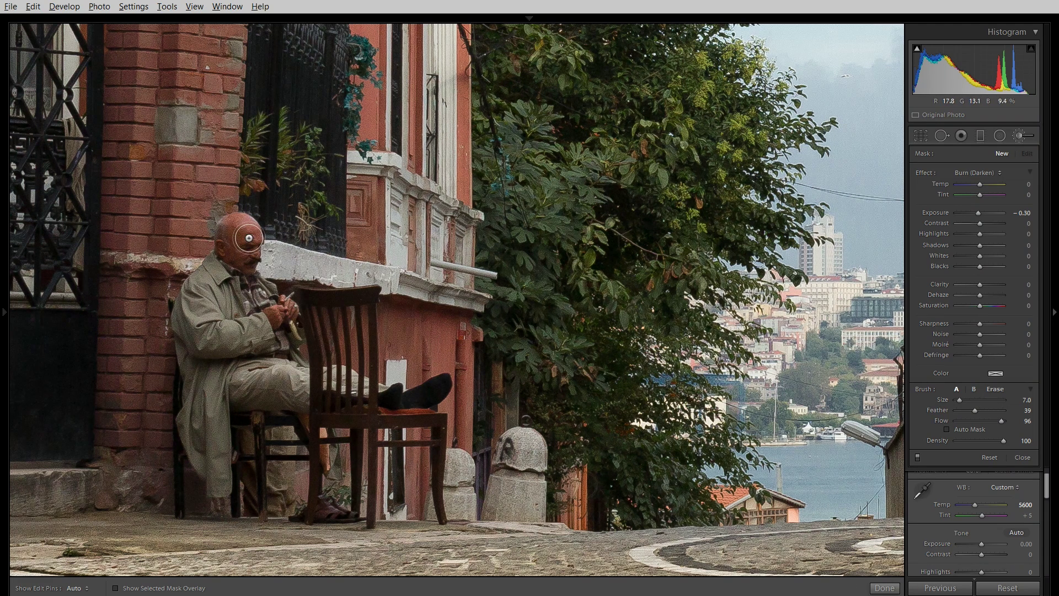
mouse_move(249, 238)
mouse_down()
mouse_move(250, 248)
mouse_move(236, 227)
mouse_move(247, 258)
mouse_up()
key(o)
key(h)
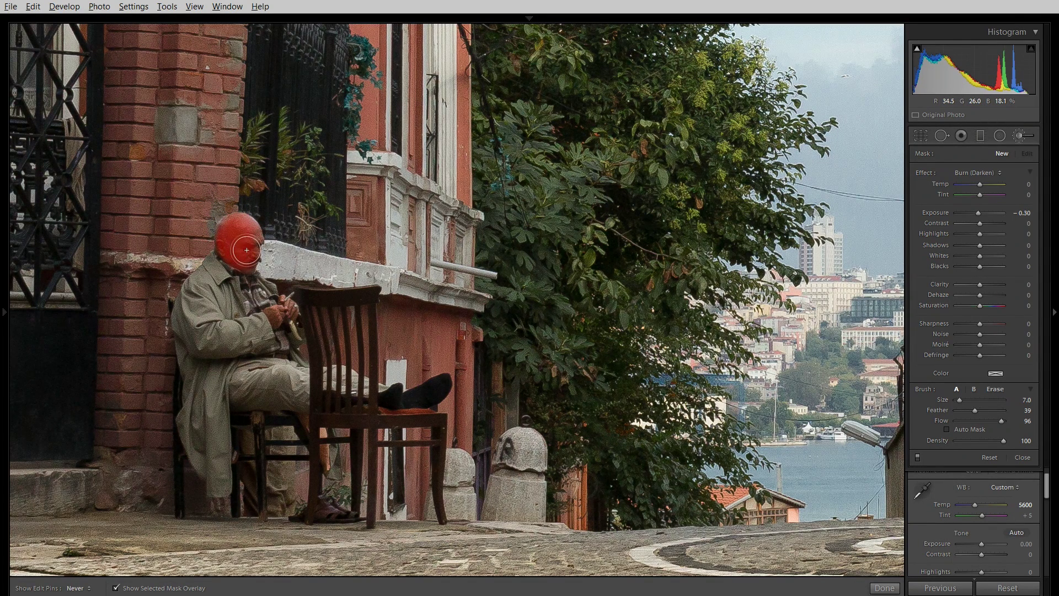
mouse_move(247, 250)
mouse_down()
mouse_move(229, 264)
mouse_move(193, 304)
mouse_move(190, 422)
mouse_up()
Extend the man's mask down his coat and over his hands.
key(h)
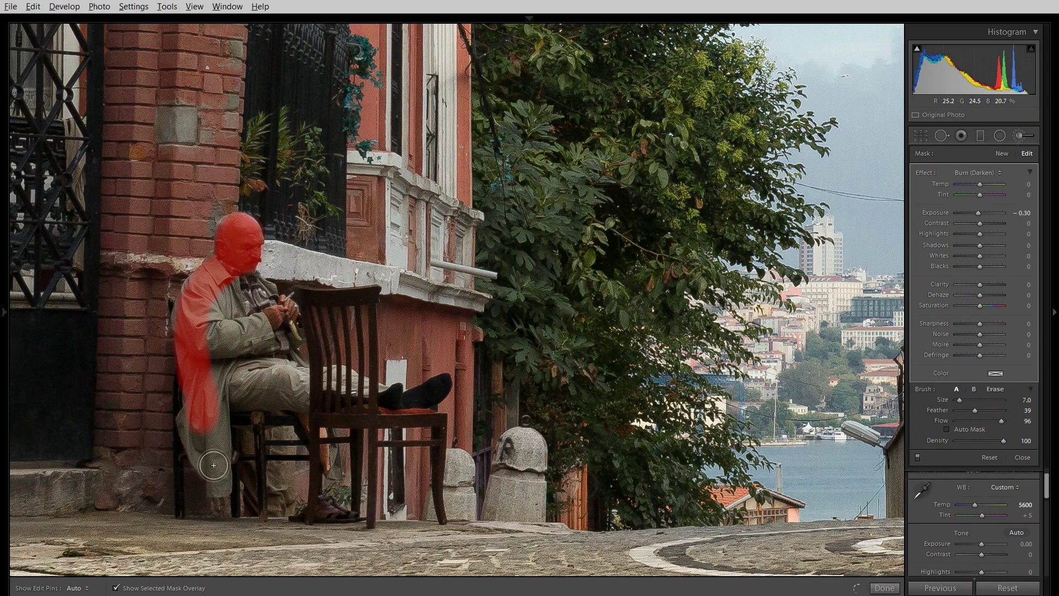
key(h)
mouse_move(214, 465)
mouse_down()
mouse_move(215, 318)
mouse_move(232, 296)
mouse_move(257, 309)
mouse_move(249, 328)
mouse_up()
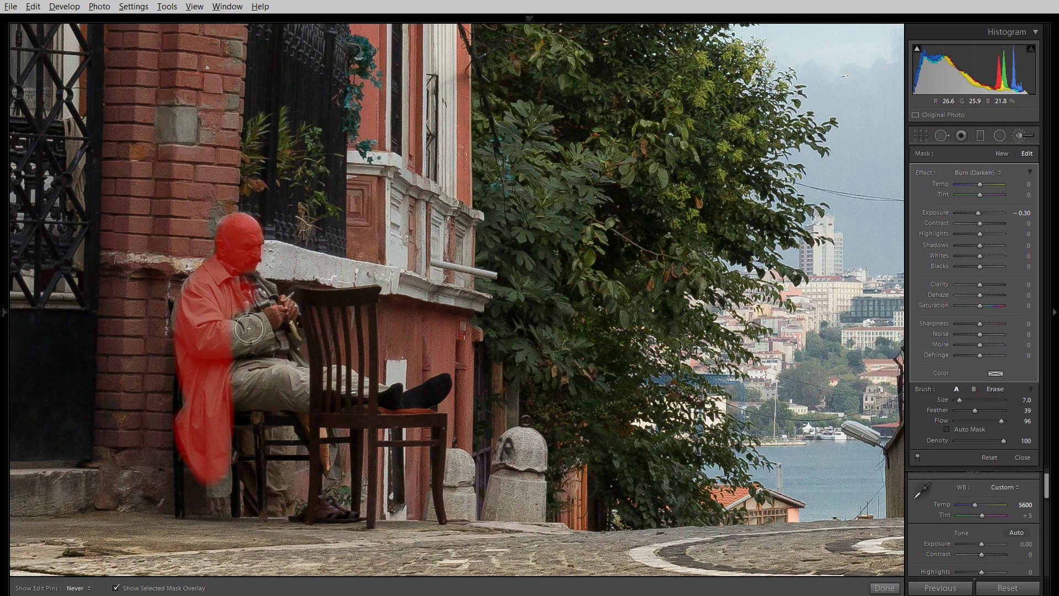
key(h)
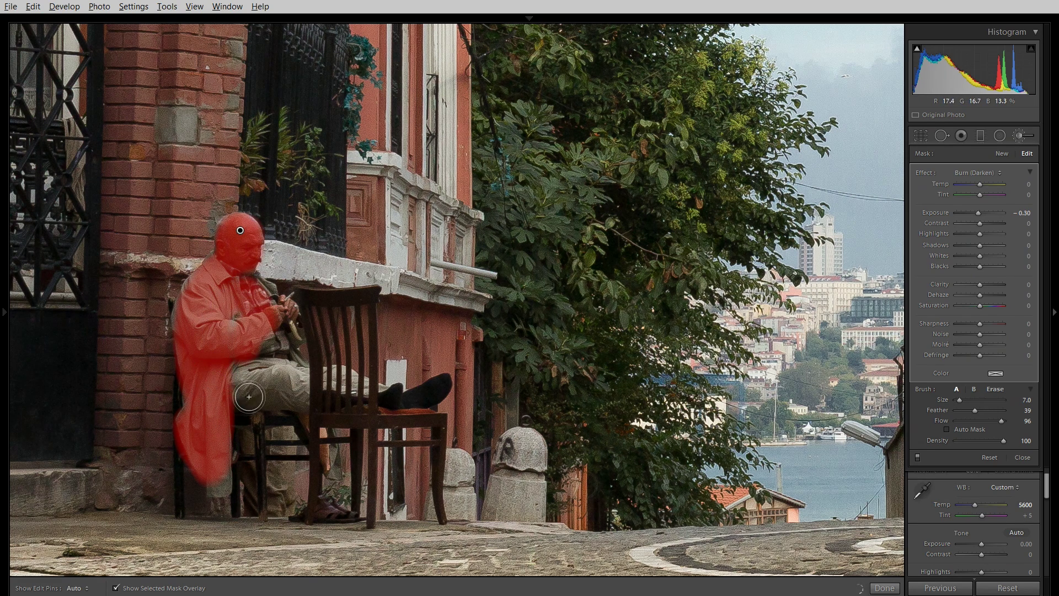
key(shift)
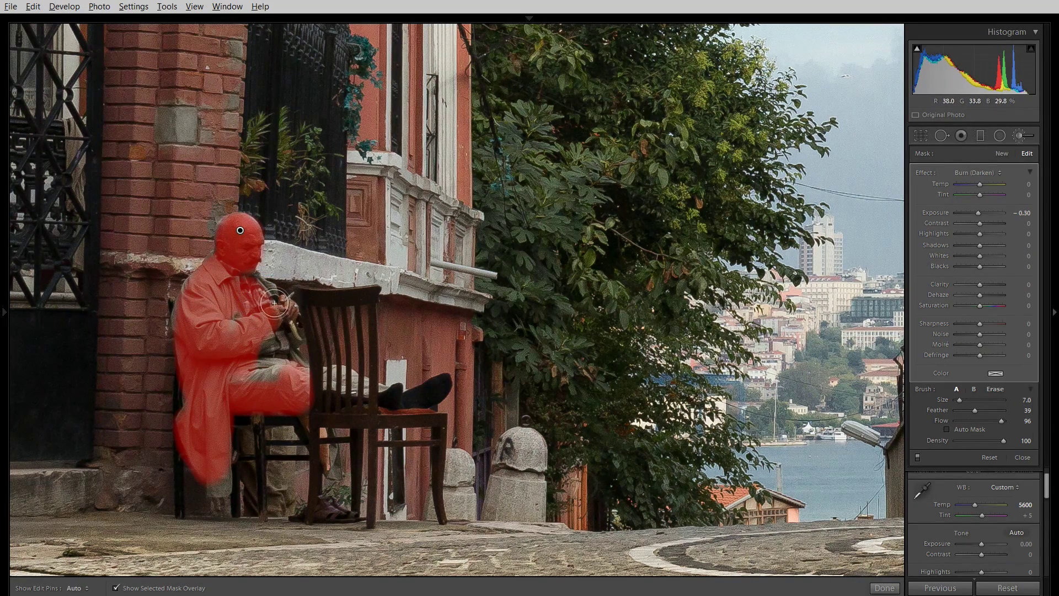
mouse_move(274, 303)
mouse_down()
mouse_move(284, 317)
mouse_move(261, 296)
mouse_up()
key(h)
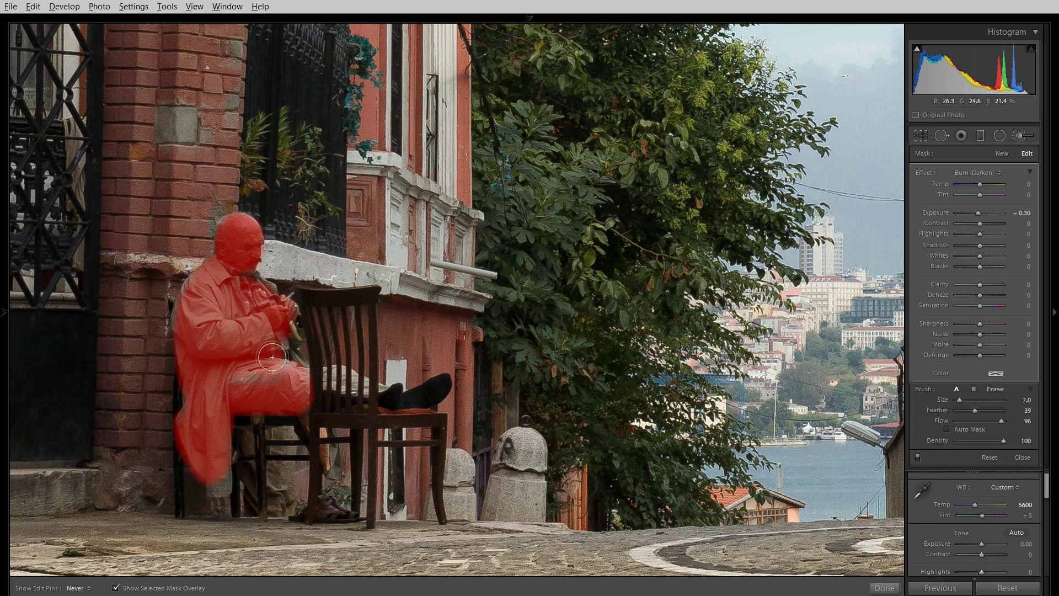
key(h)
With a smaller brush, fill in the coat's bottom and paint over the boot.
key(bracketleft)
key(bracketleft)
key(bracketleft)
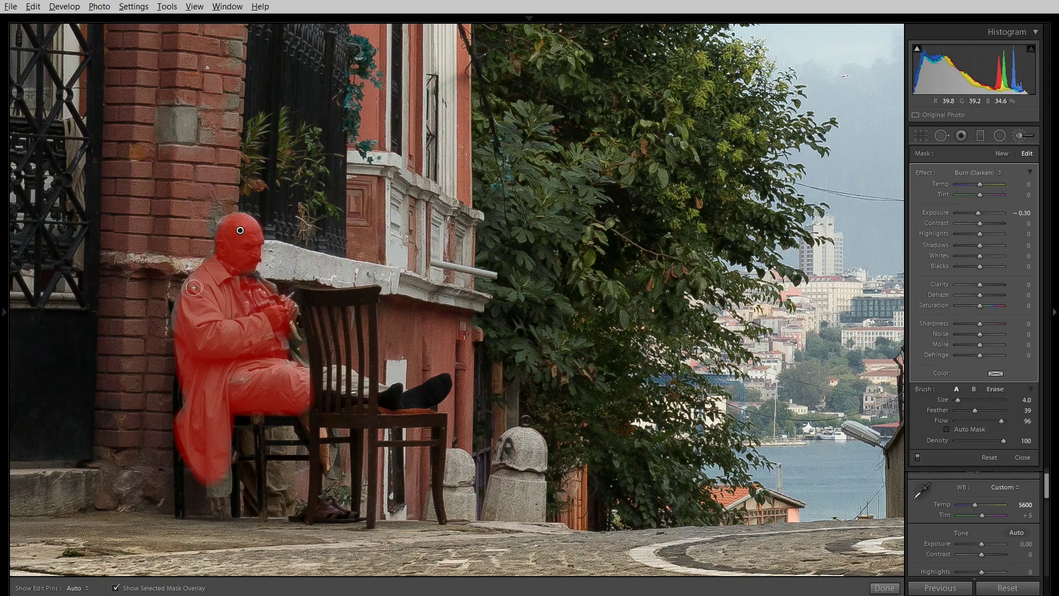
key(h)
key(h)
key(h)
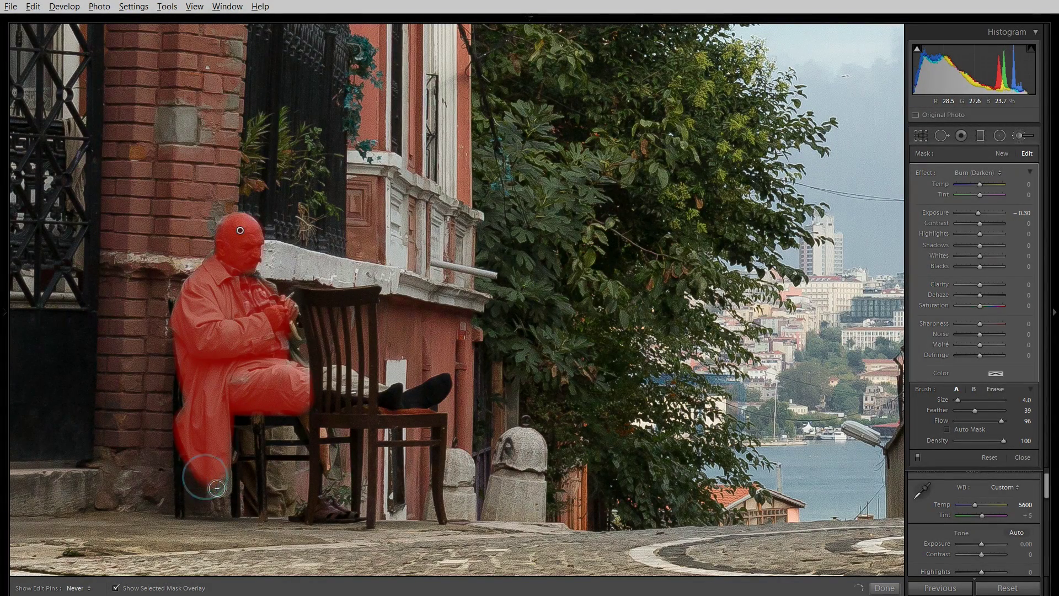
key(h)
drag(220, 477, 218, 486)
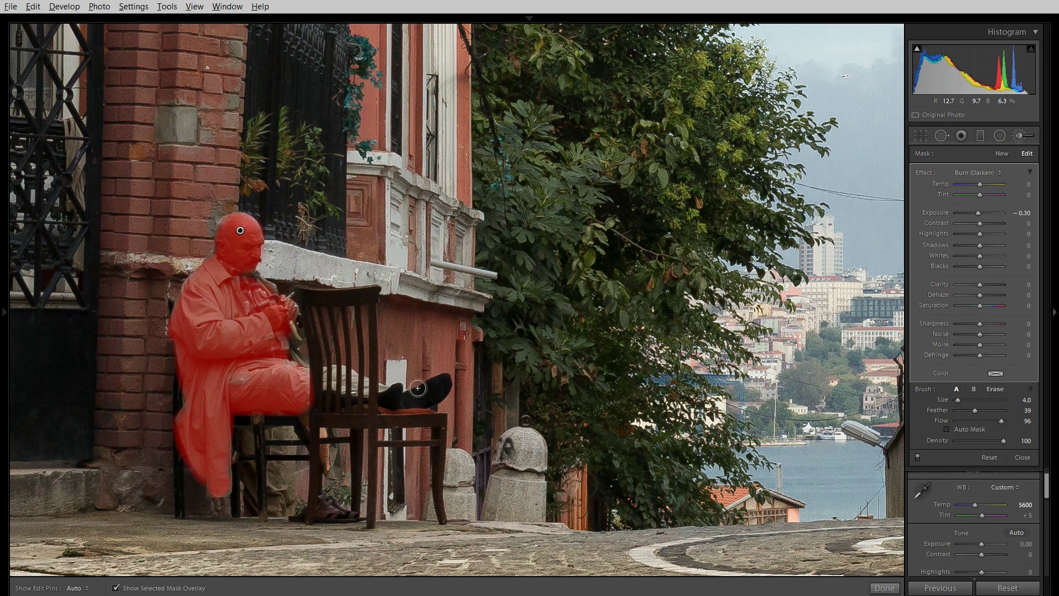
key(h)
drag(432, 385, 393, 396)
key(h)
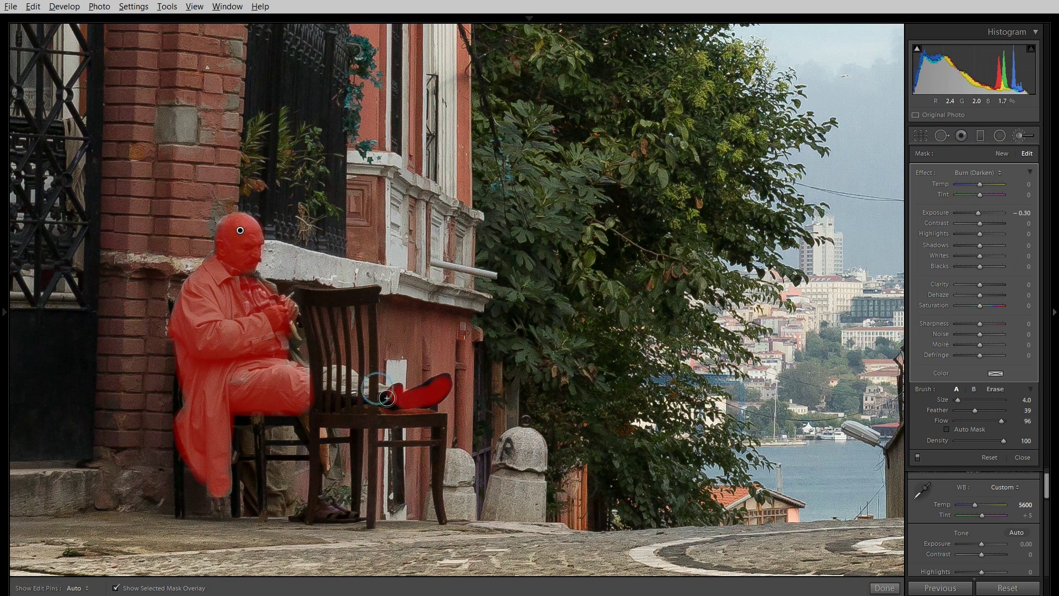
drag(386, 396, 393, 397)
key(h)
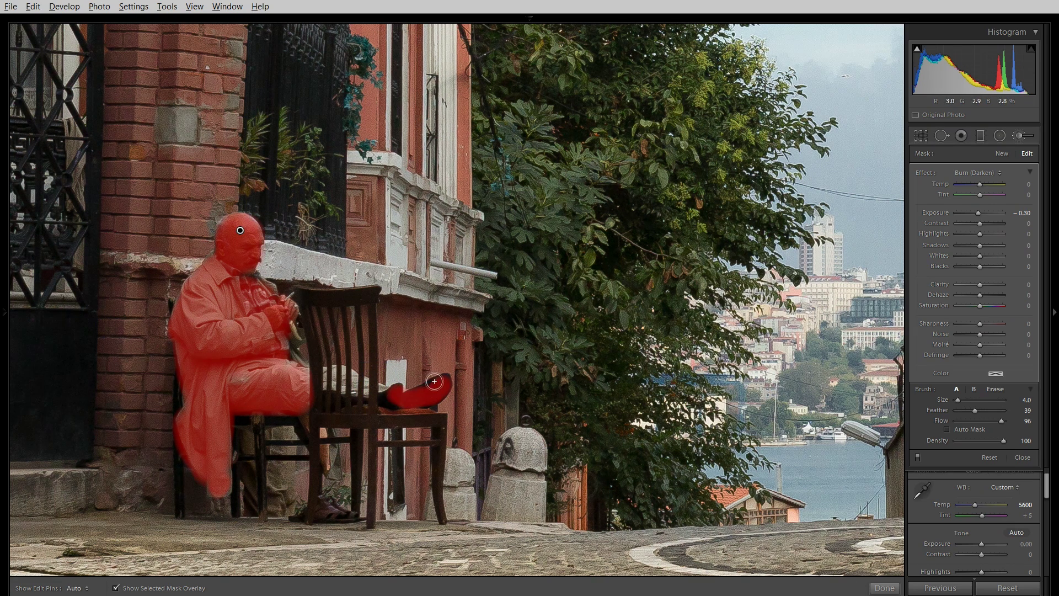
key(h)
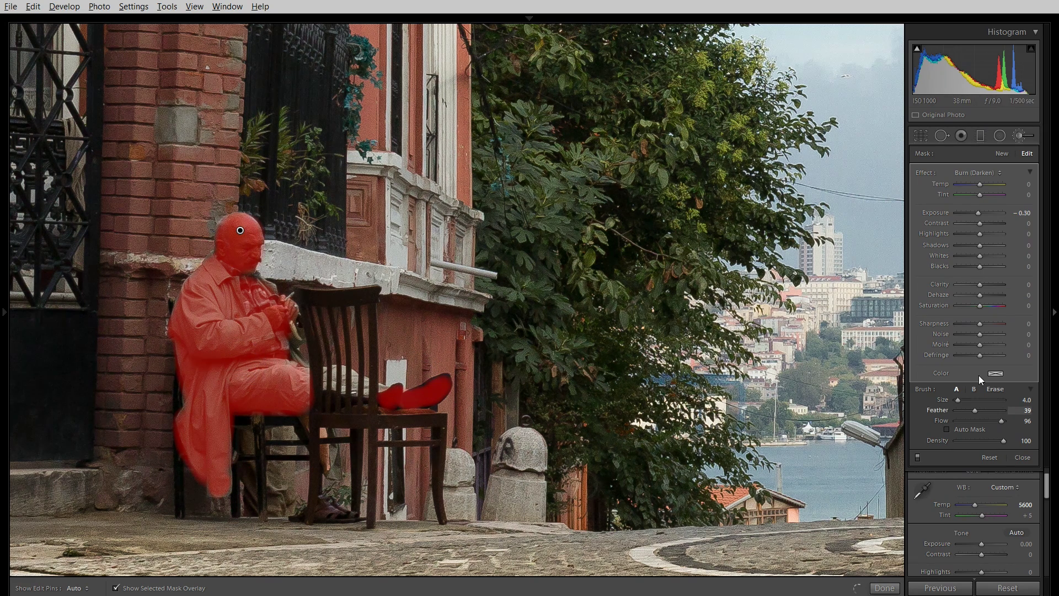
Switch the seated-figure brush to Erase at Size 12, Feather 17, Flow 100.
click(995, 390)
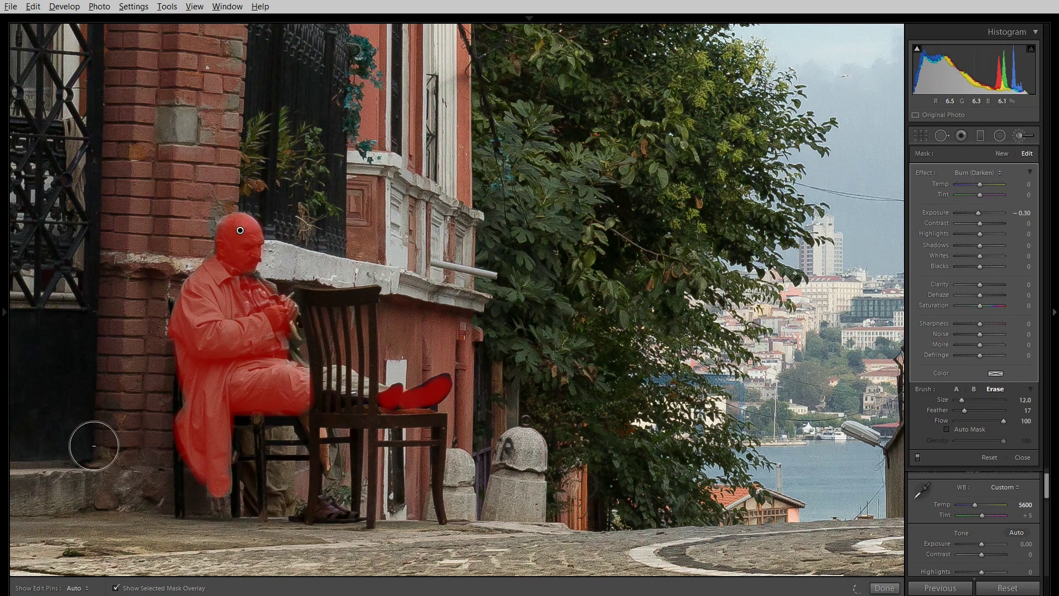
key(h)
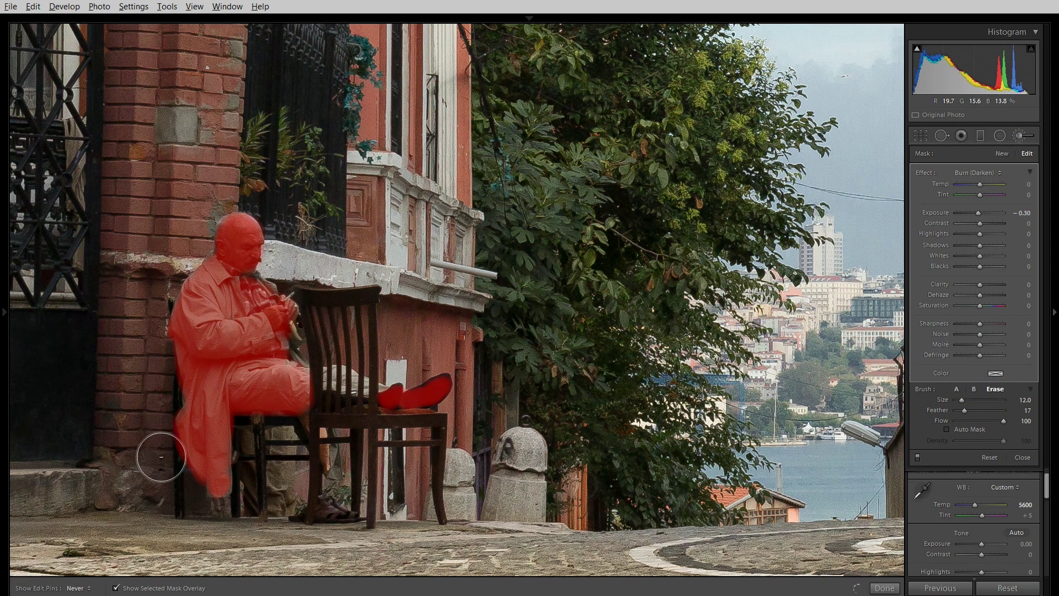
key(h)
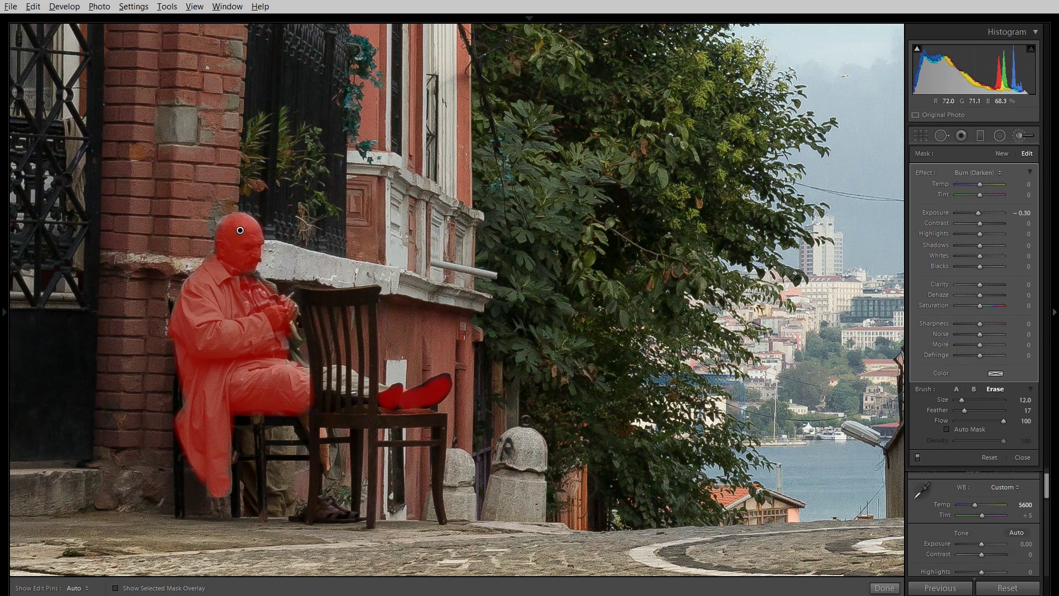
Hide the mask overlay and set the man's mask Exposure to 0.40.
key(o)
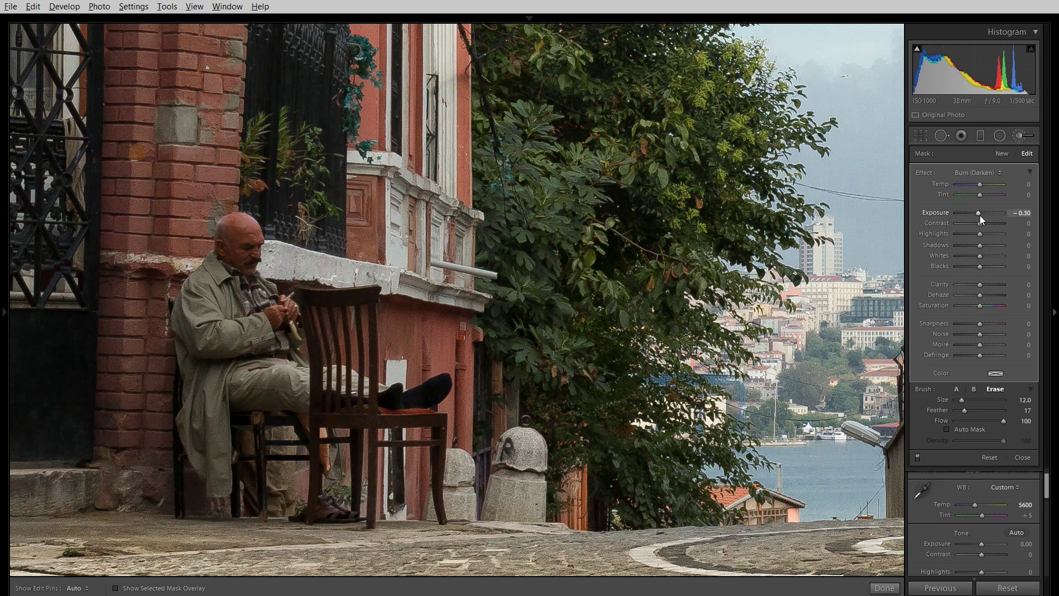
drag(979, 215, 982, 211)
click(1013, 214)
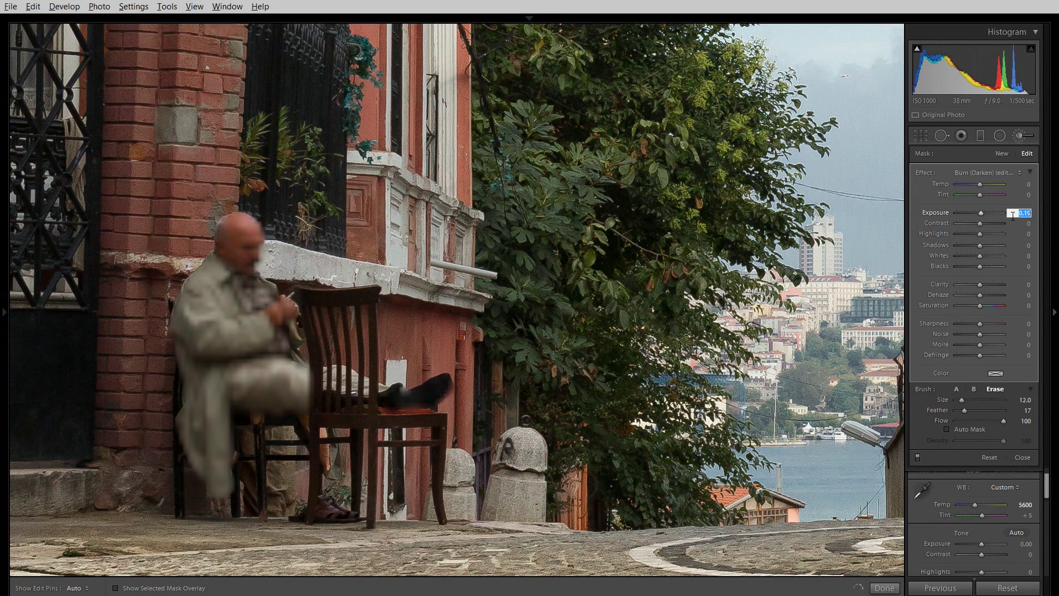
text(.4)
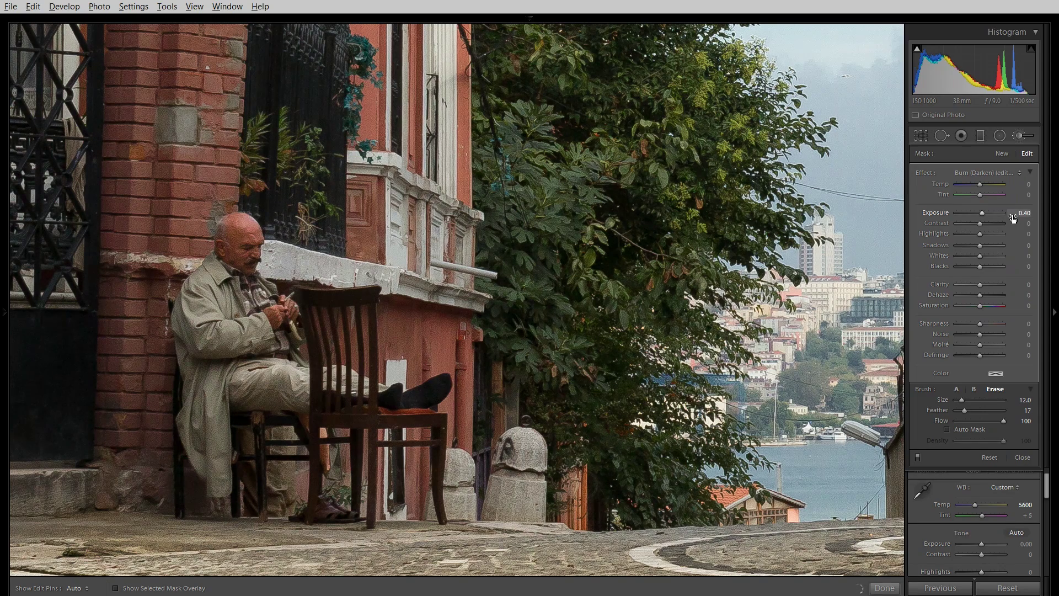
key(Return)
Raise the mask's Saturation to 31, toggle the effect to compare, and fit the whole photo.
drag(979, 306, 990, 306)
click(919, 458)
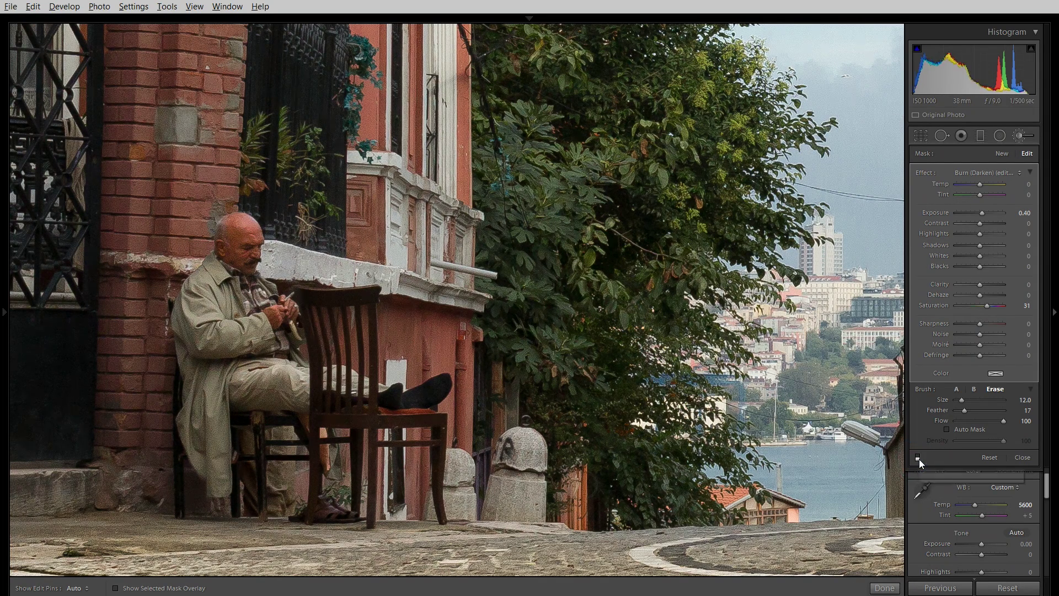
click(918, 458)
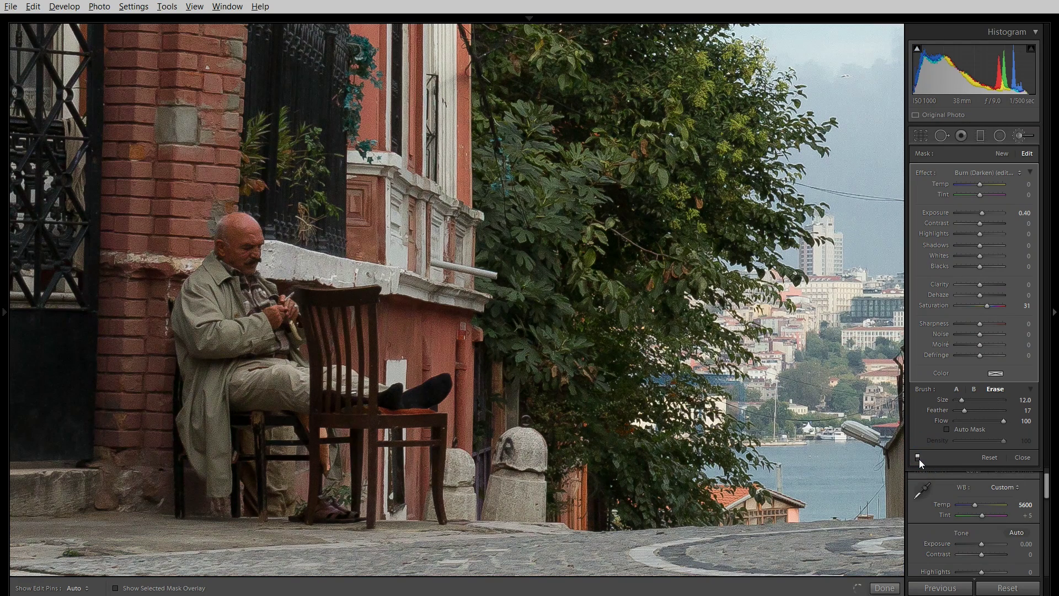
click(548, 339)
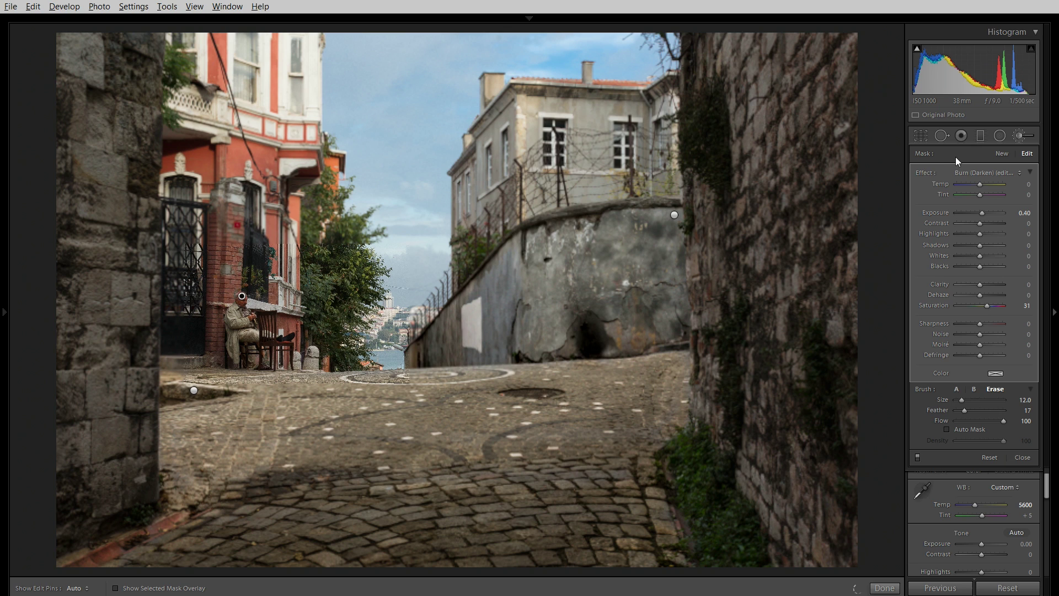
click(1021, 456)
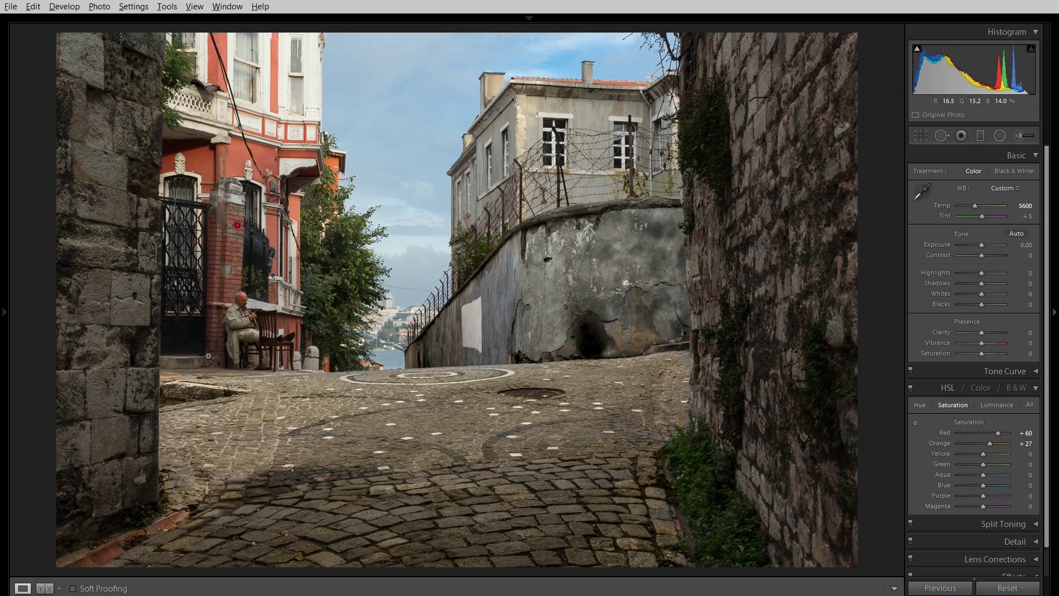
key(y)
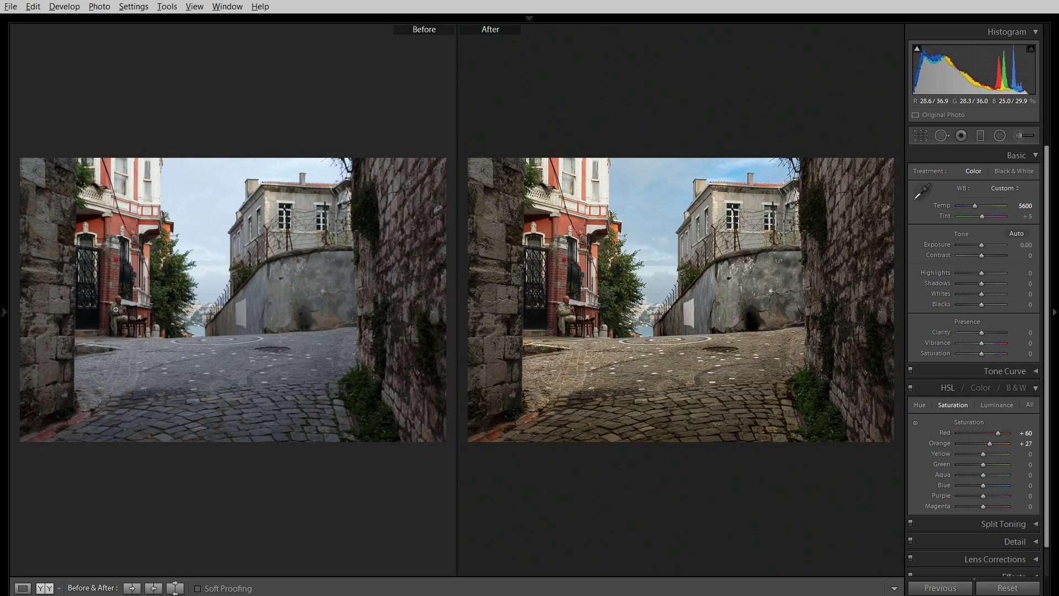
click(115, 309)
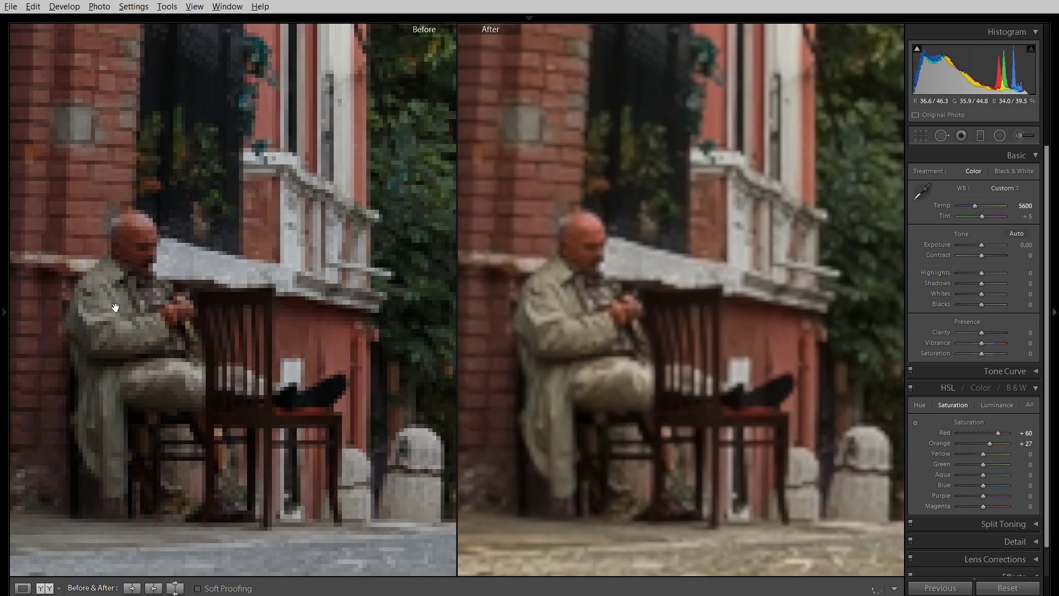
drag(136, 300, 167, 298)
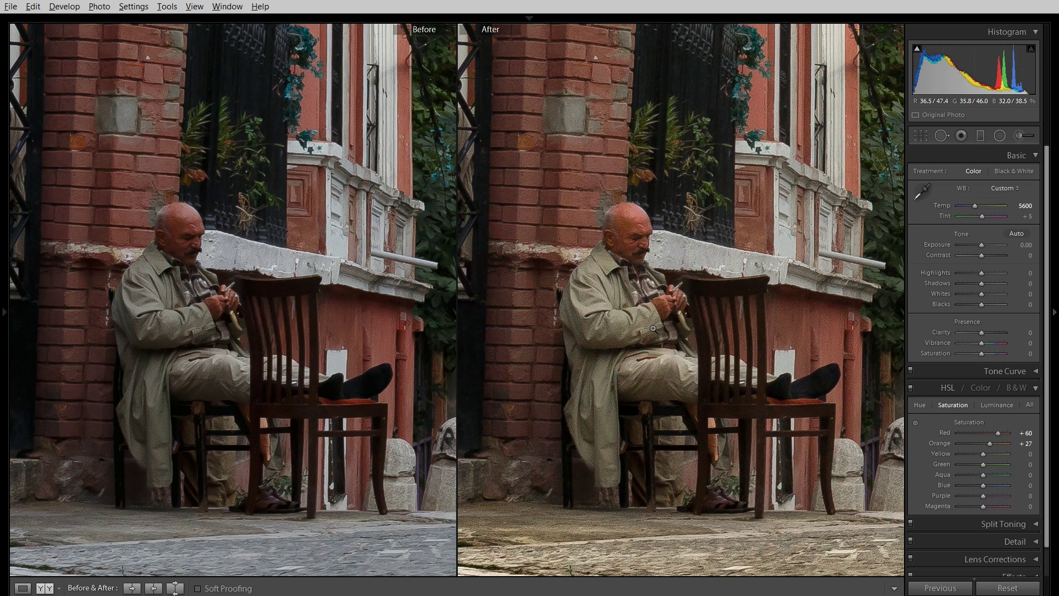
click(660, 299)
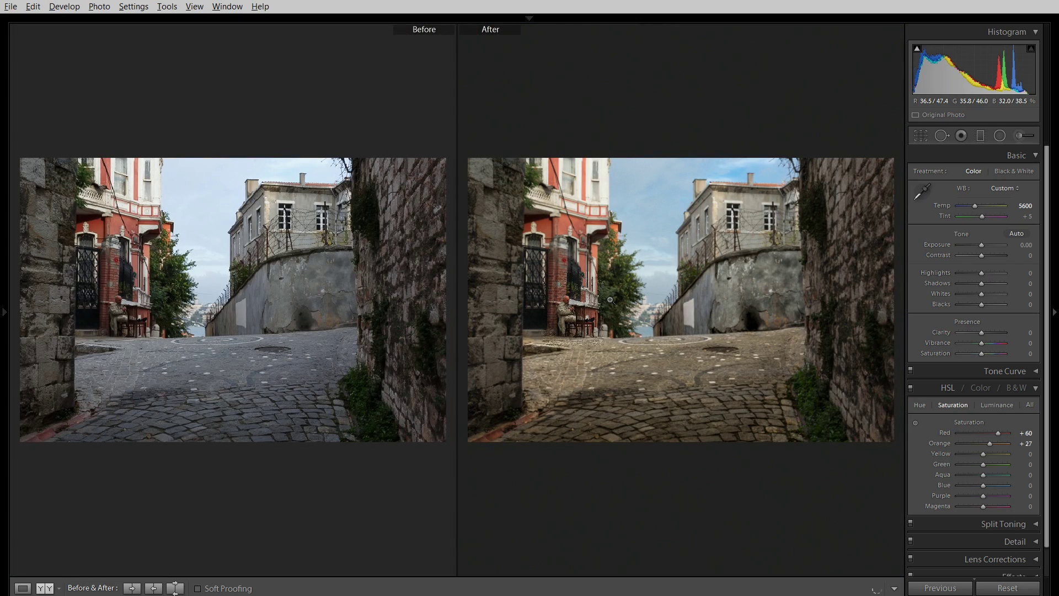
key(y)
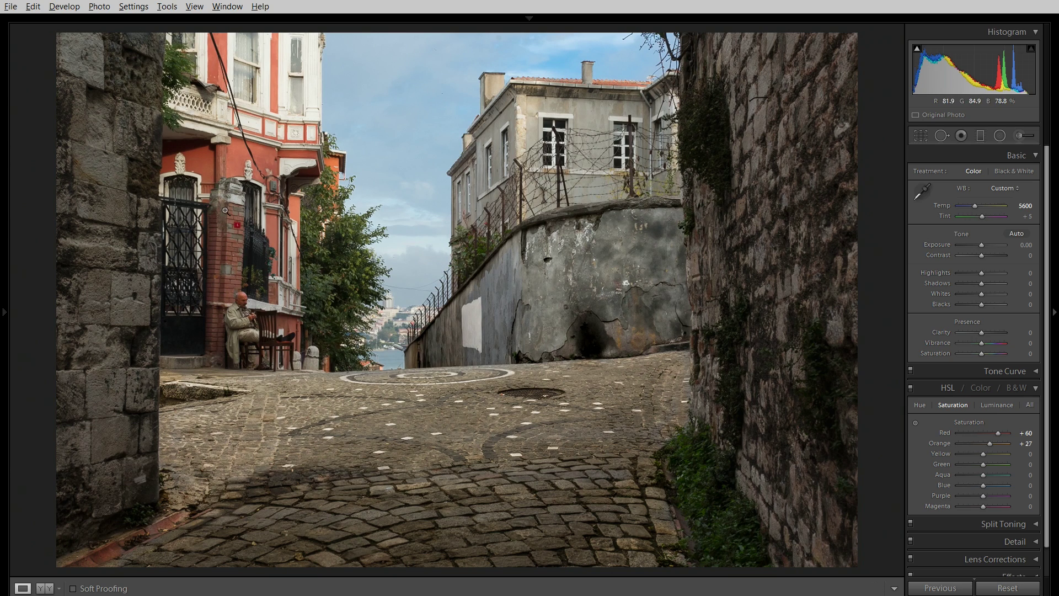
Create a new snapshot with its default name 30/04/2016 13:42:36.
mouse_move(1, 209)
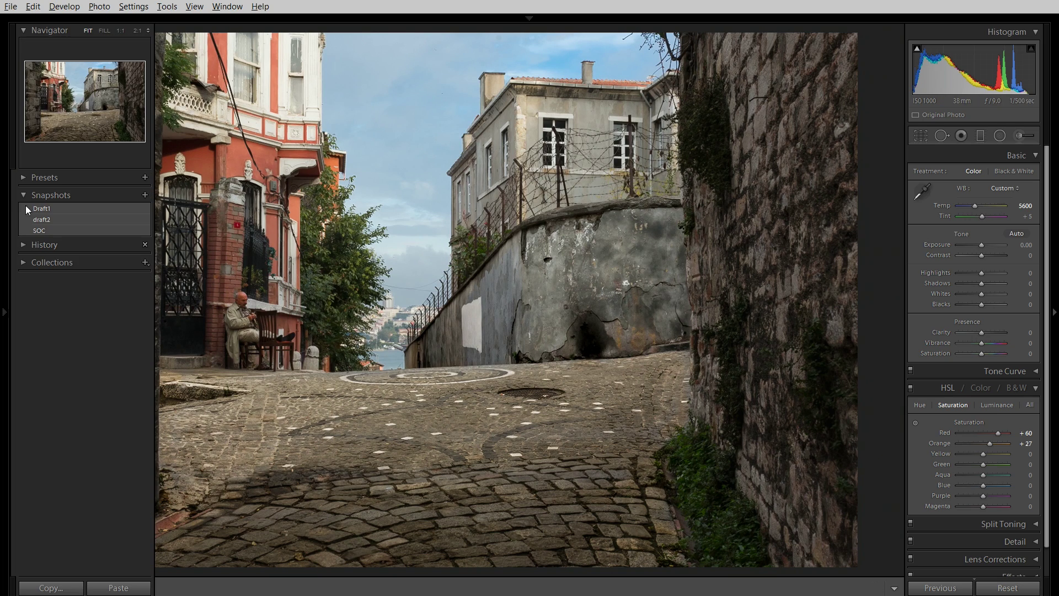
click(144, 195)
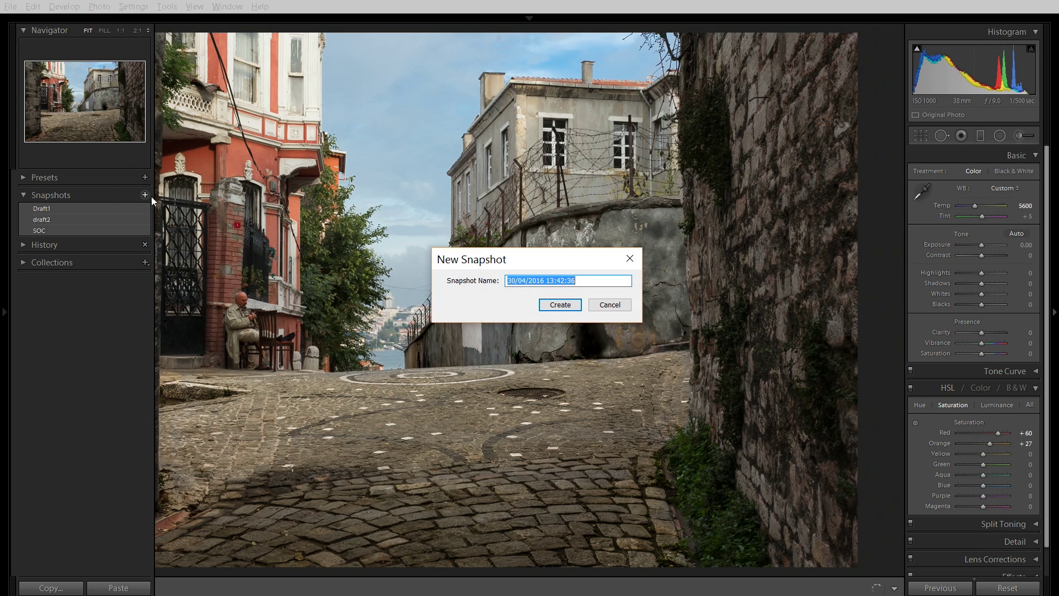
click(574, 307)
Compare the SOC snapshot with the new one, then hide the side panels.
mouse_move(0, 230)
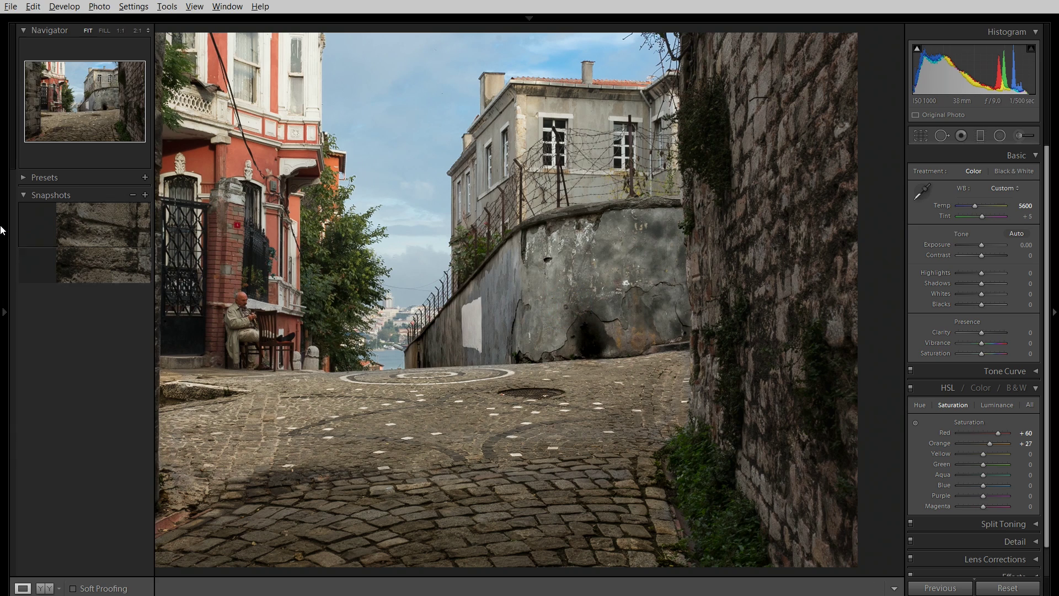
click(38, 245)
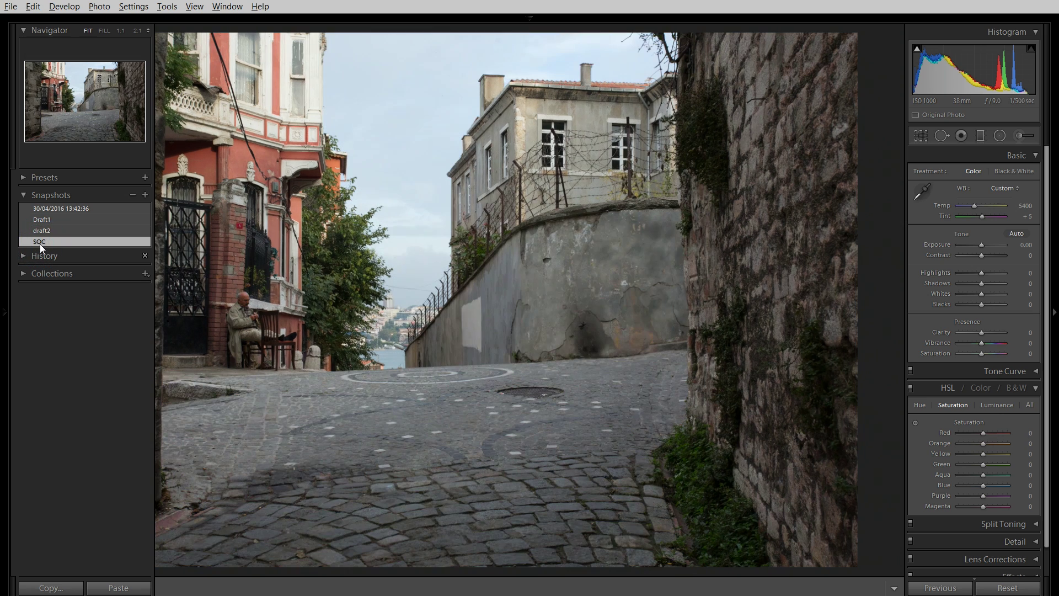
click(50, 211)
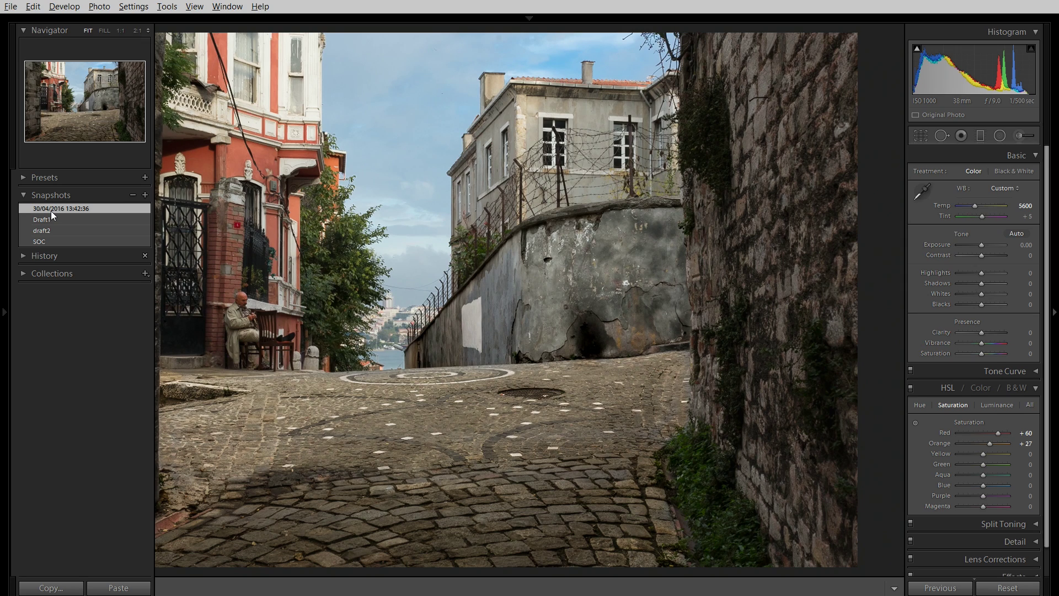
key(F7)
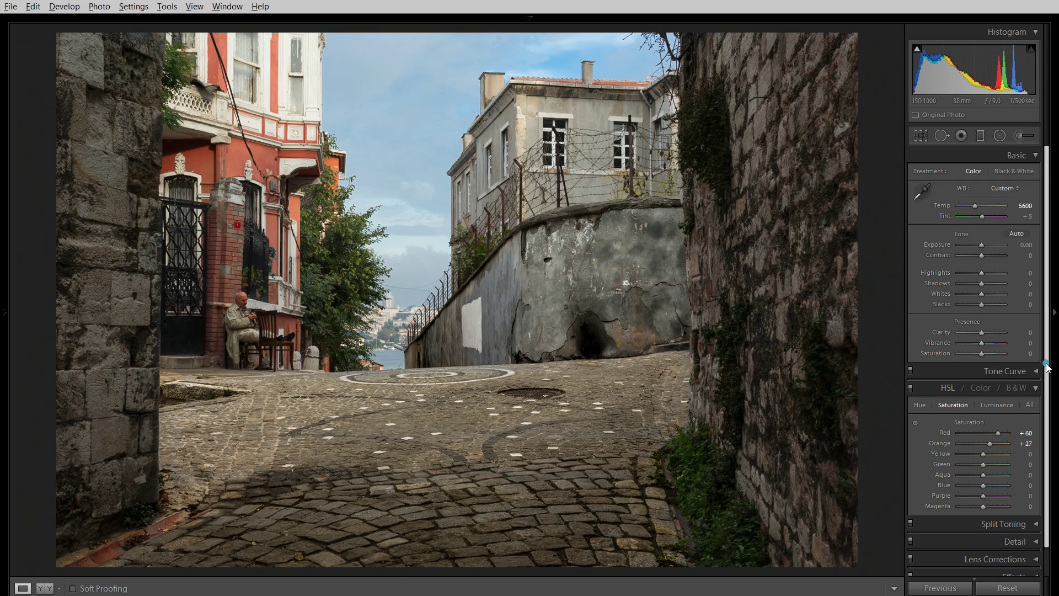
scroll(1044, 369, down, 1)
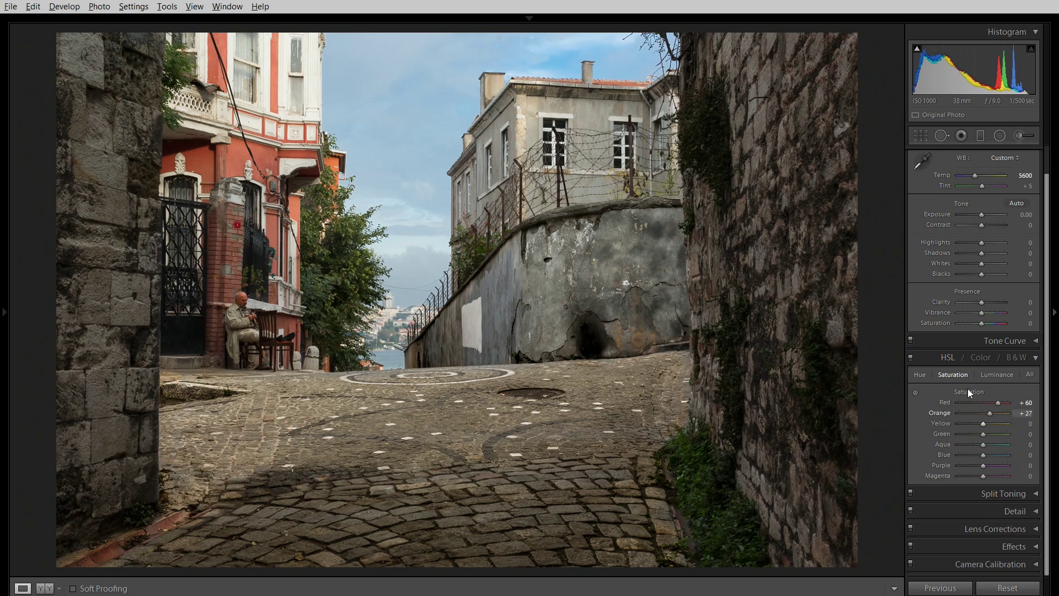
In HSL Saturation, raise Aqua to +29 alongside Blue +51 and Purple +16.
click(921, 376)
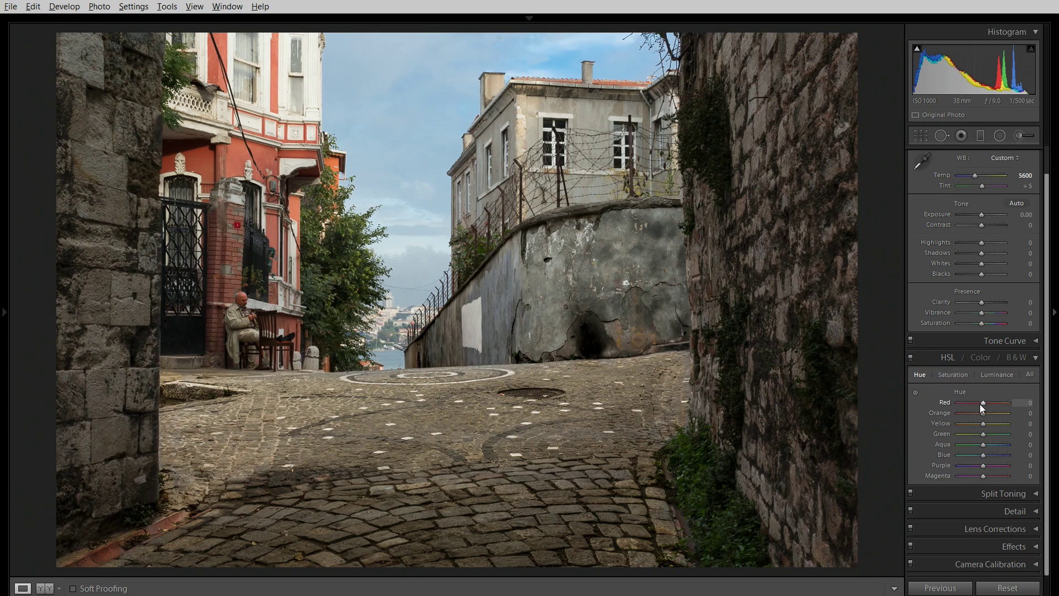
click(960, 374)
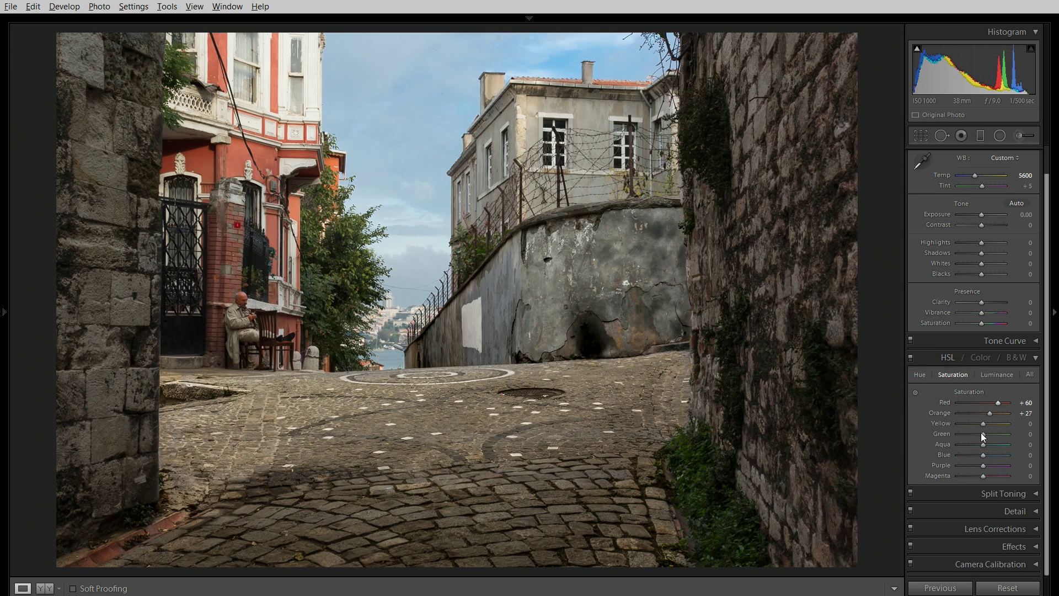
scroll(993, 446, up, 8)
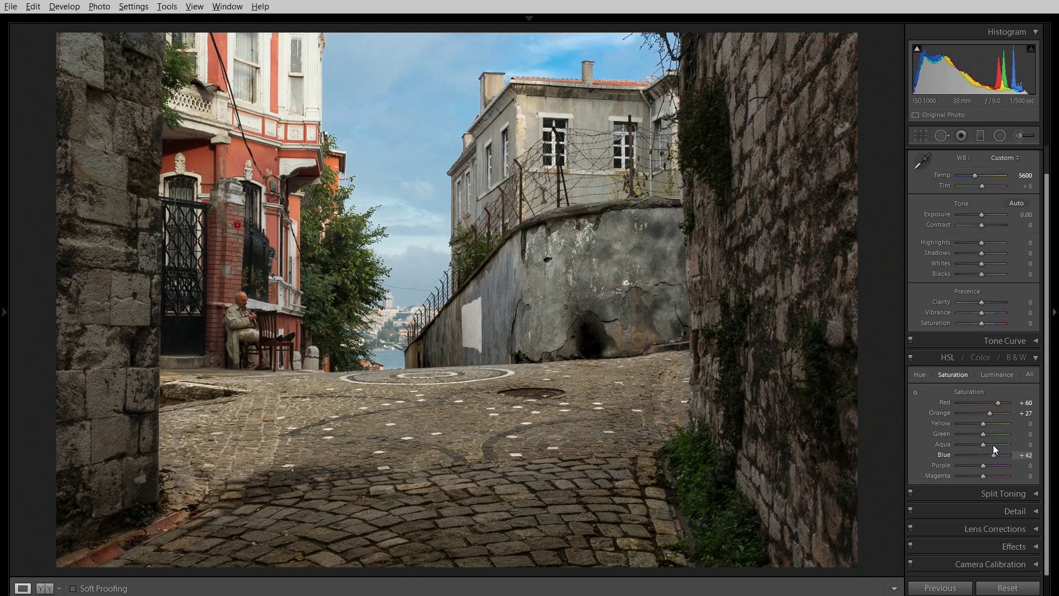
scroll(995, 448, up, 2)
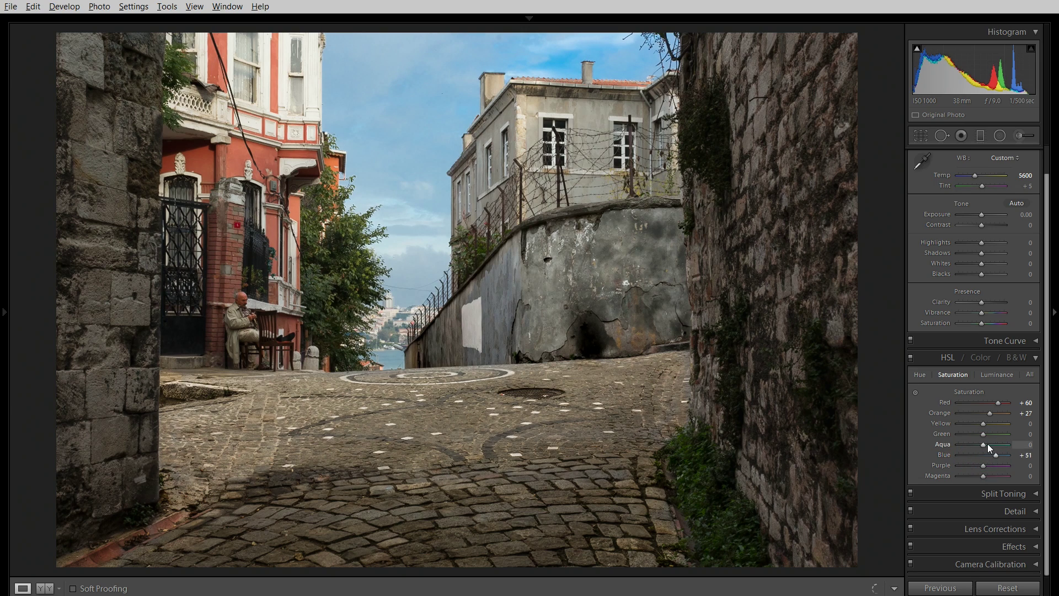
drag(983, 444, 989, 445)
Update the 30/04/2016 13:42:36 snapshot with the current settings.
mouse_move(6, 218)
right_click(42, 208)
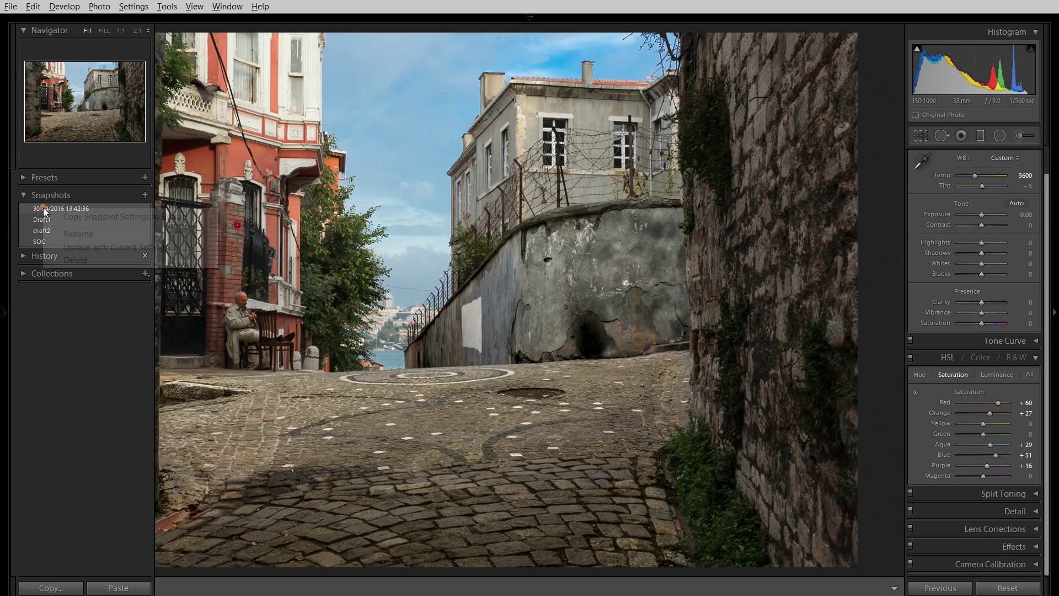
click(71, 246)
Compare the SOC snapshot with the updated 30/04/2016 13:42:36 snapshot, ending on the latter.
click(2, 163)
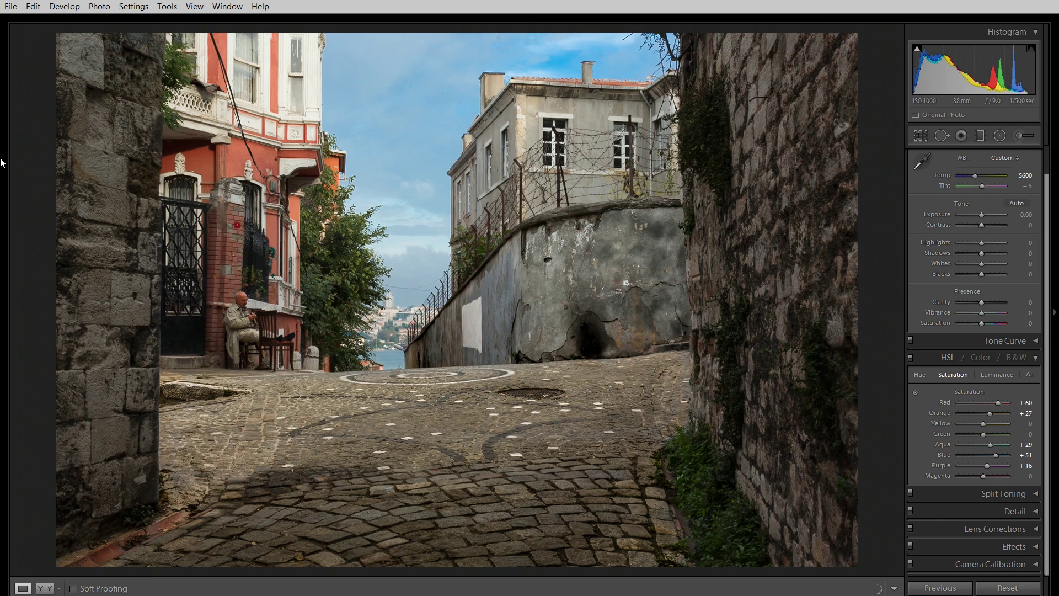
mouse_move(2, 162)
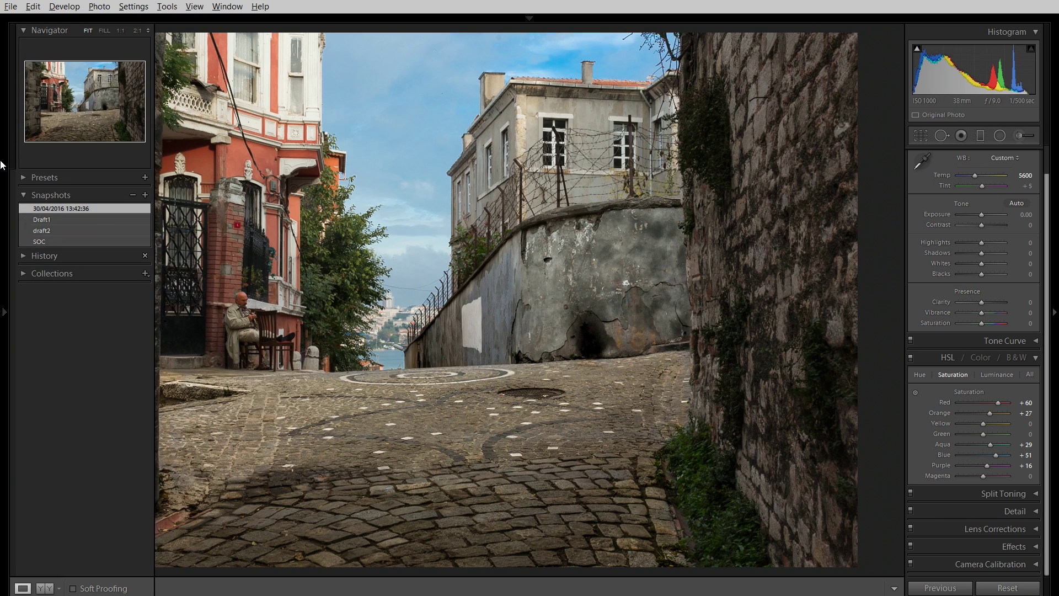
click(56, 243)
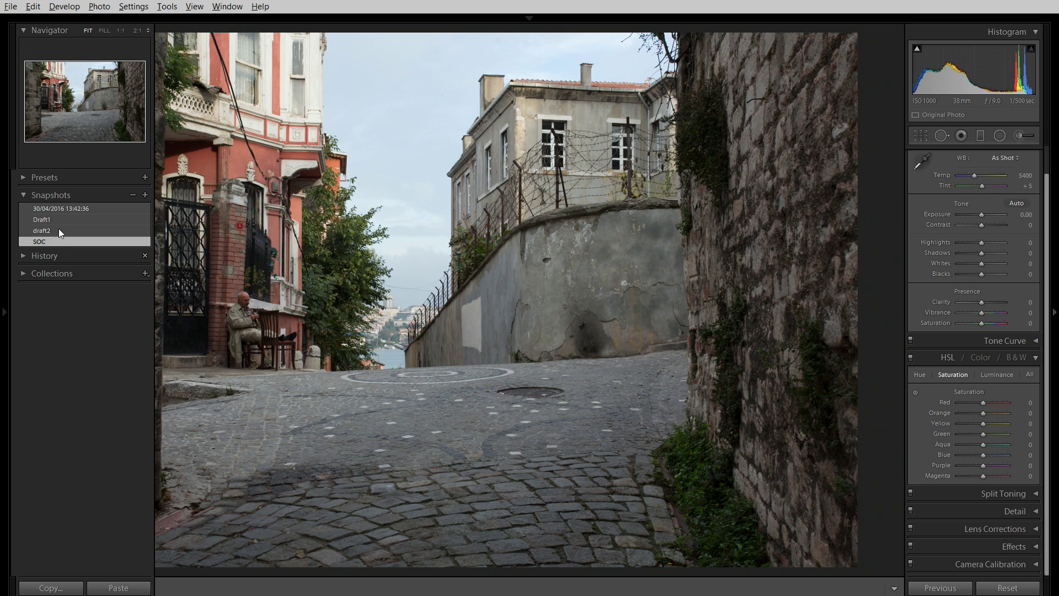
click(61, 210)
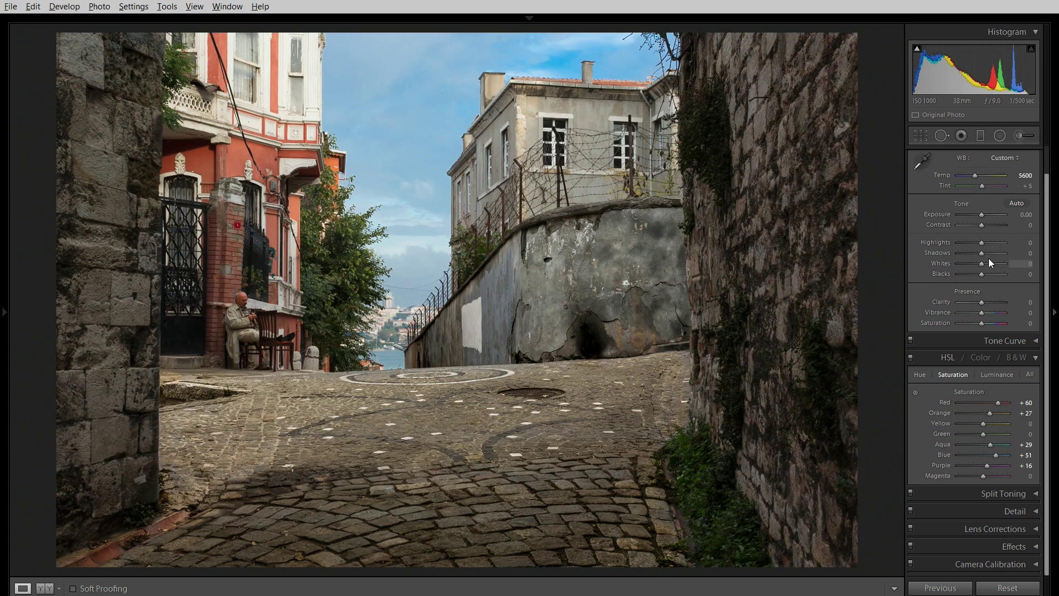
click(1010, 340)
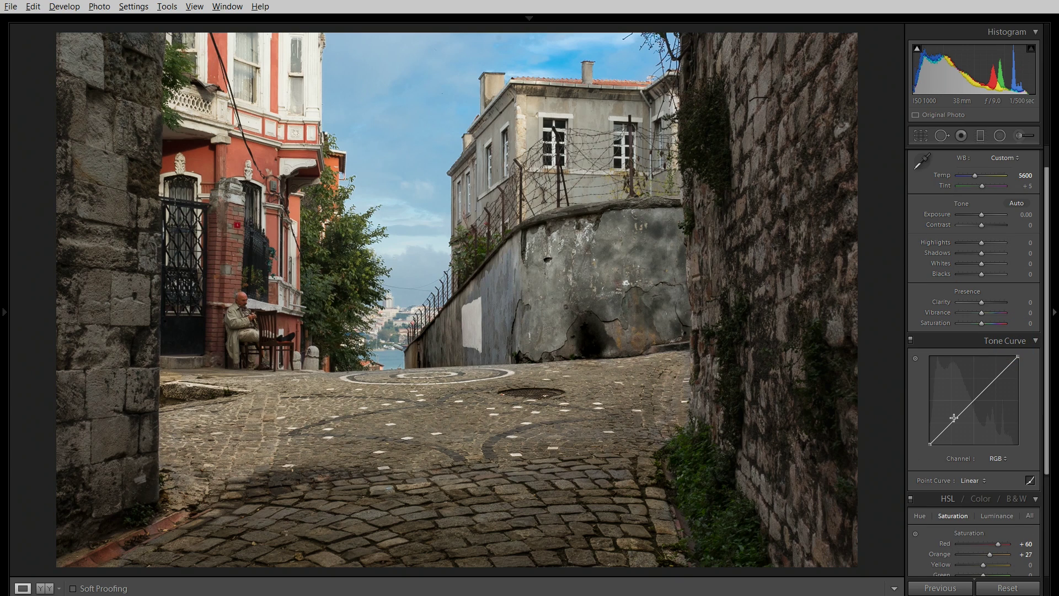
Shape an S tone curve with darker shadows and brighter highlights, and lower Contrast to −17.
drag(954, 417, 957, 425)
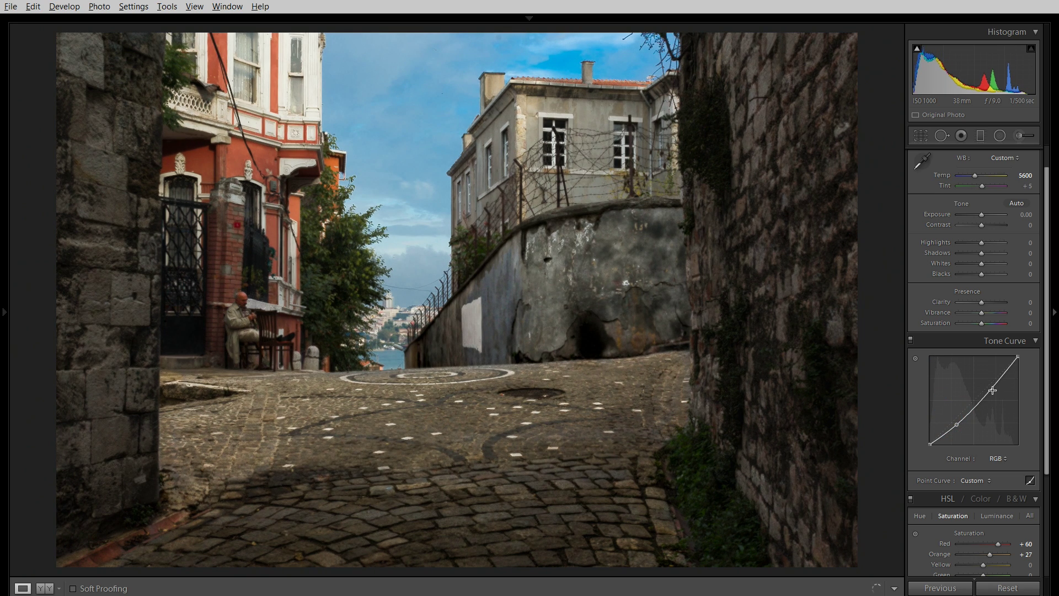
drag(993, 390, 991, 380)
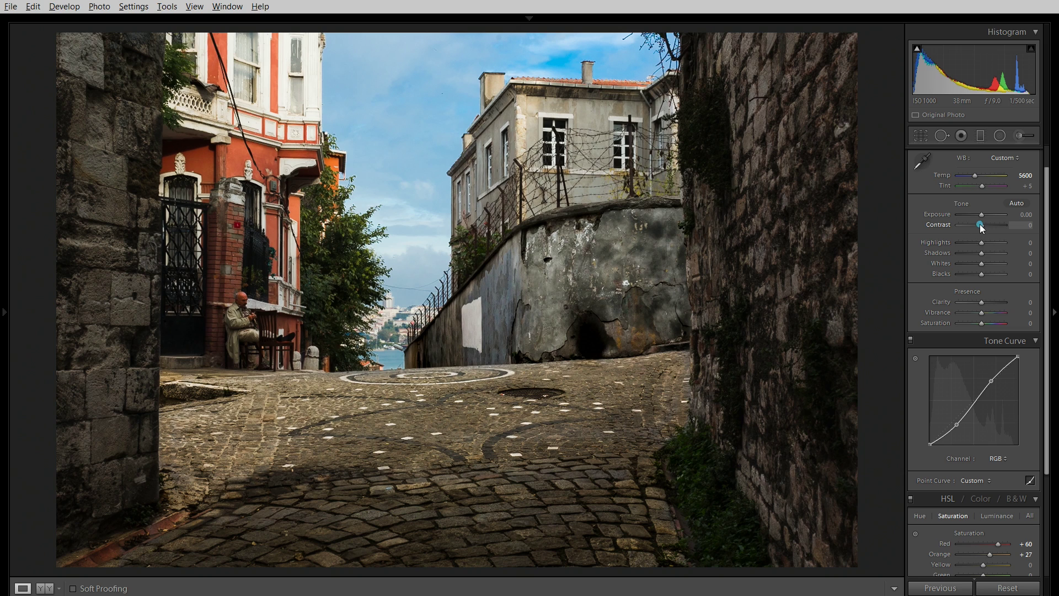
drag(980, 225, 976, 228)
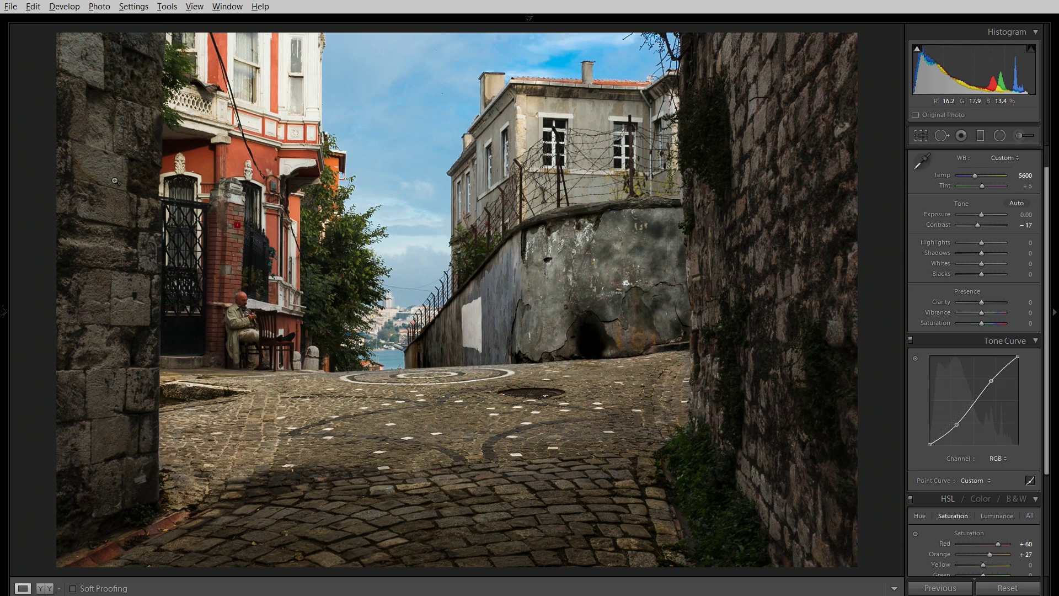
Update the 30/04/2016 13:42:36 snapshot with the curve and contrast edits, then compare with SOC.
click(5, 176)
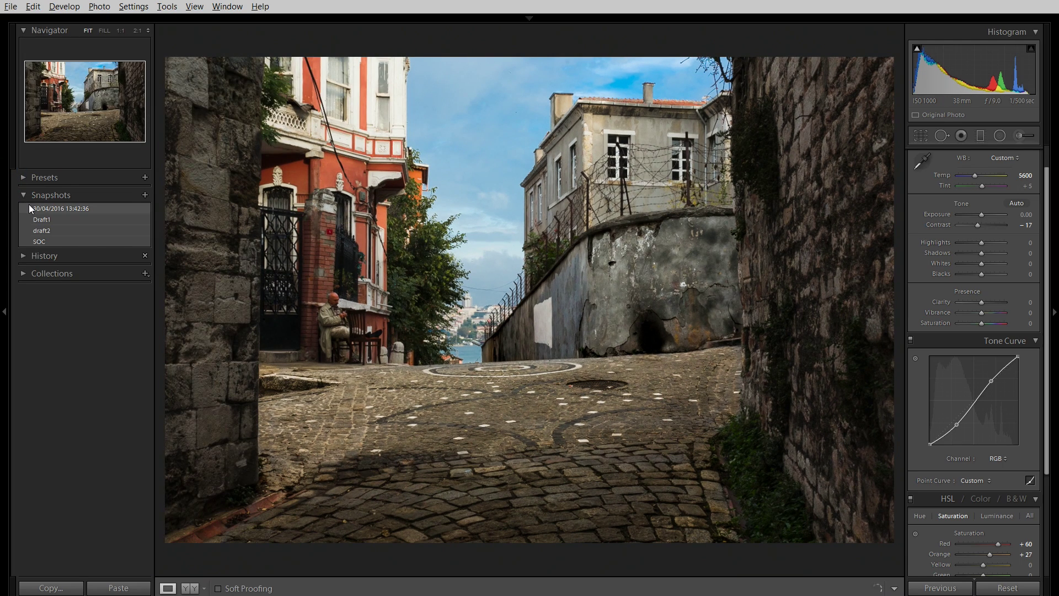
right_click(44, 207)
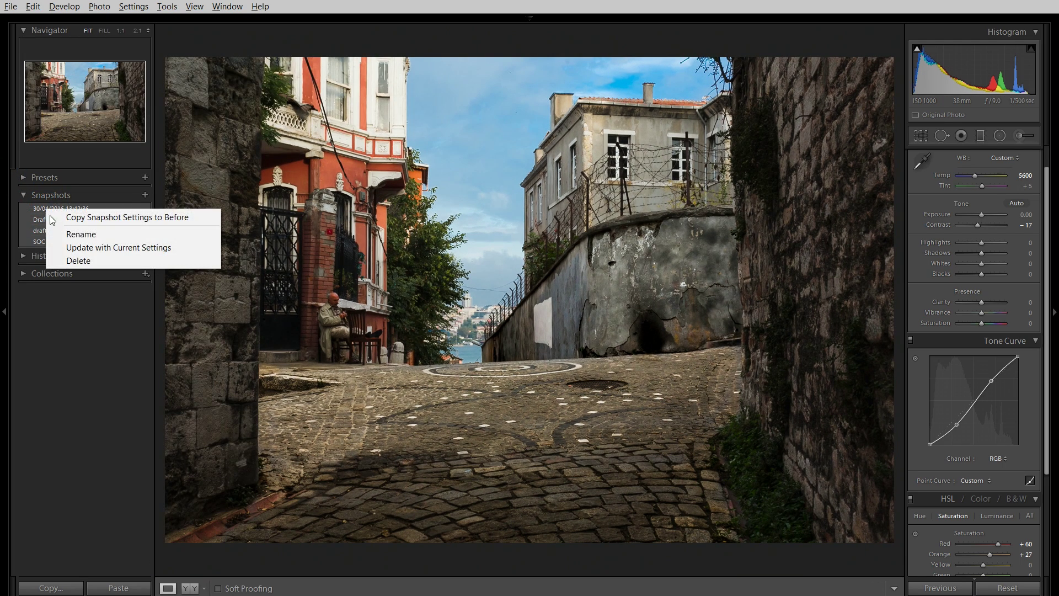
click(62, 246)
click(62, 246)
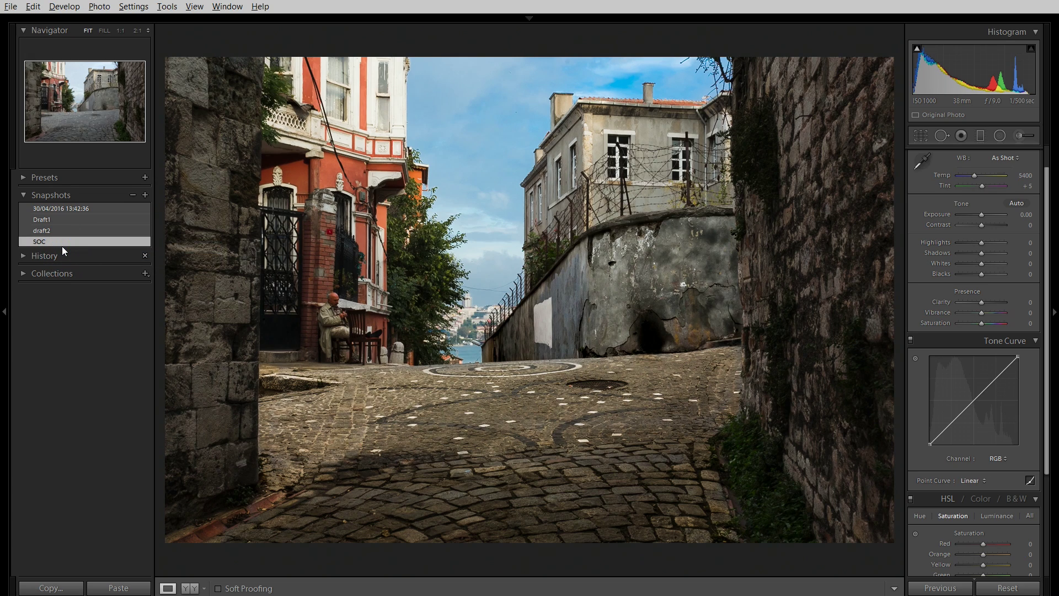
click(75, 208)
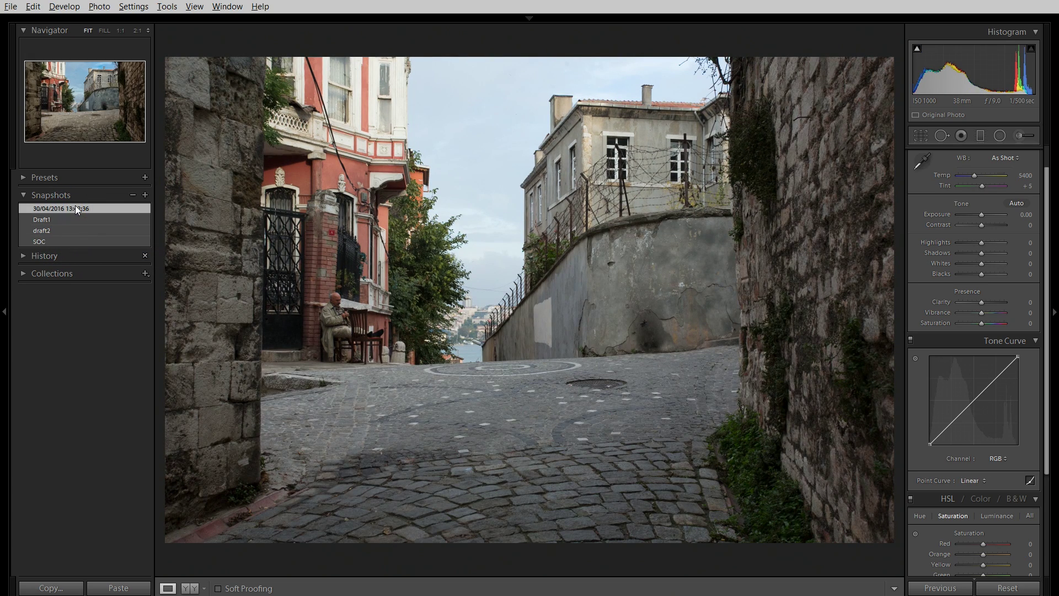